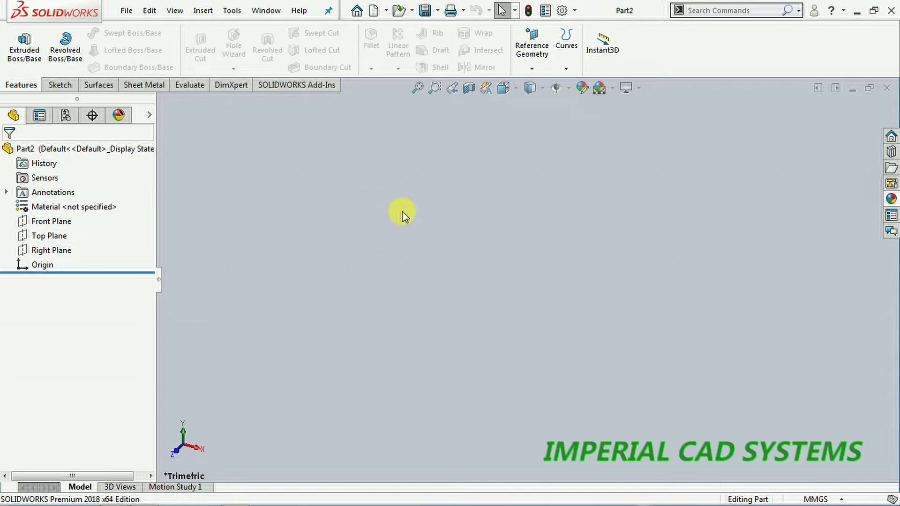
Step: Start a helix on the Top Plane and sketch its base circle at the origin with a radius of about 43 mm
left_click(567, 70)
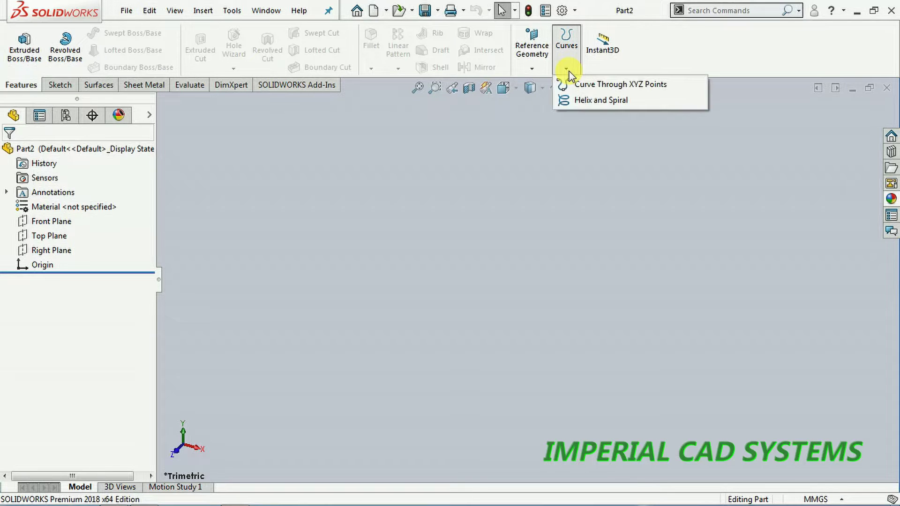
left_click(575, 101)
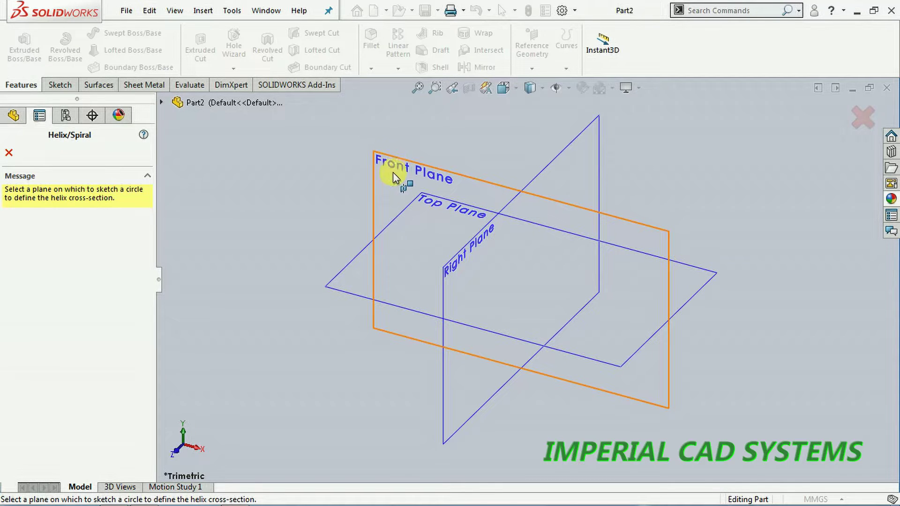
left_click(398, 215)
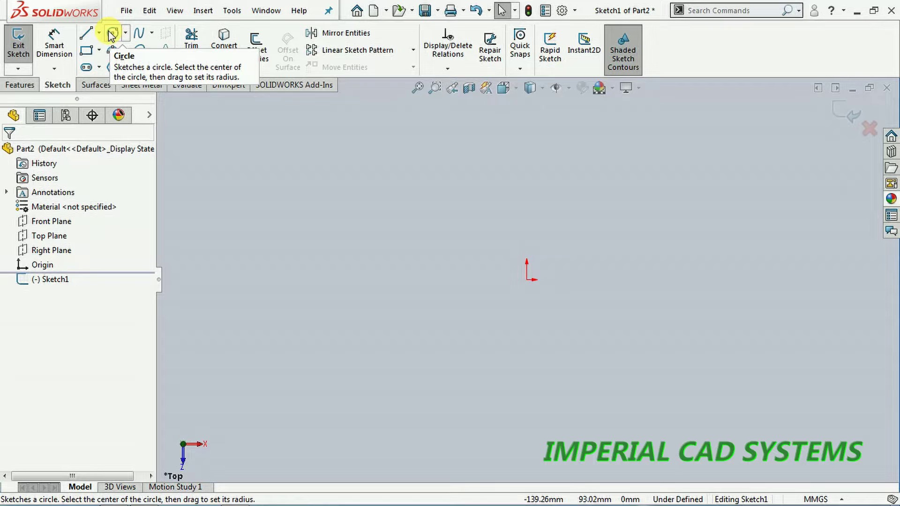
left_click(113, 35)
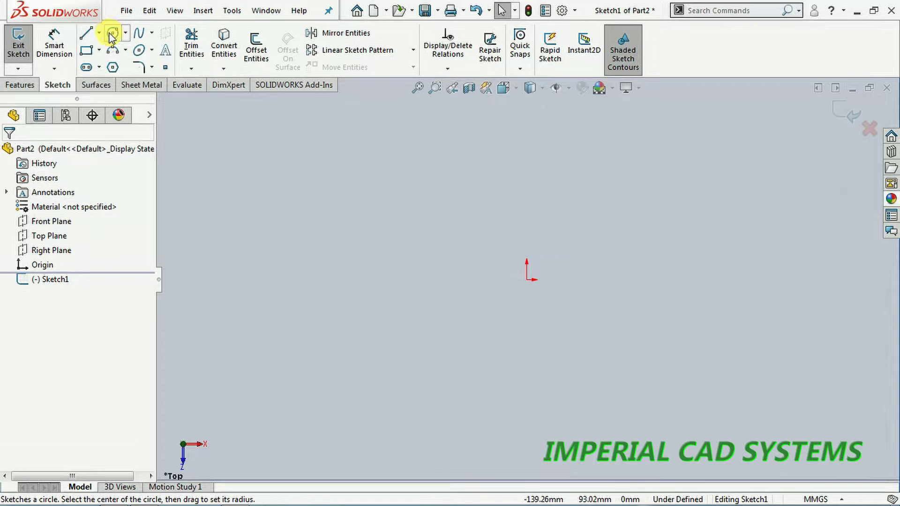
left_click(527, 280)
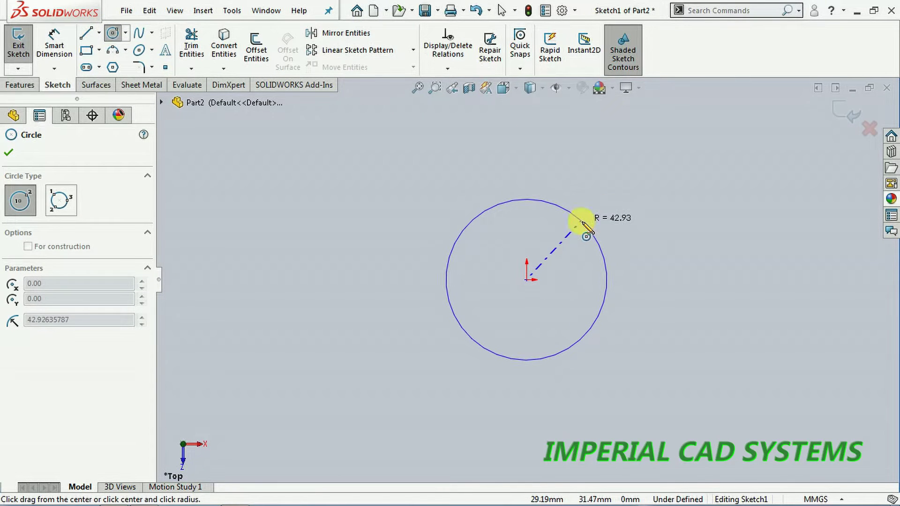
left_click(629, 185)
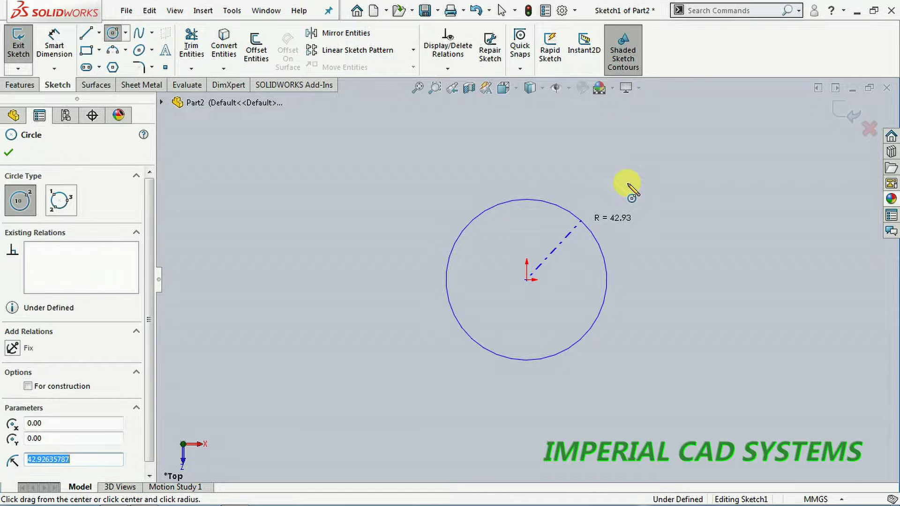
right_click(630, 186)
left_click(634, 189)
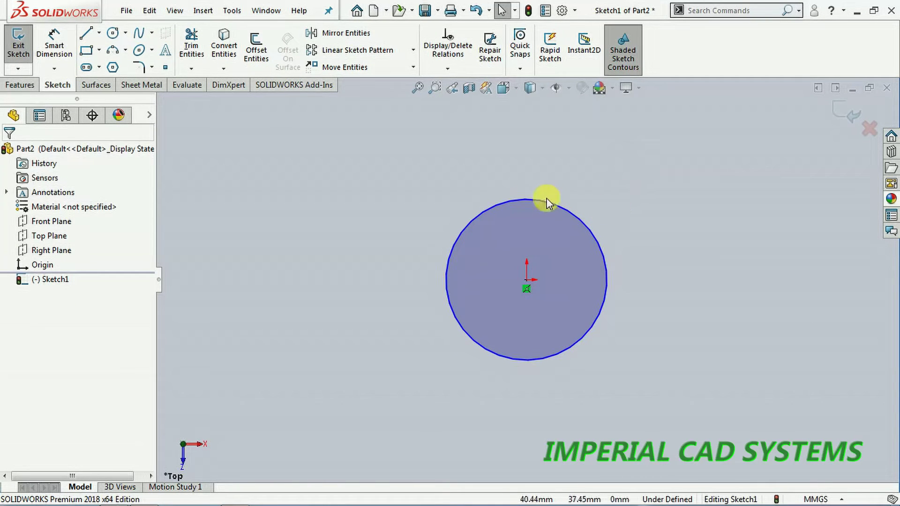
Step: Dimension the base circle's diameter to 100 mm and finish the sketch
left_click(61, 39)
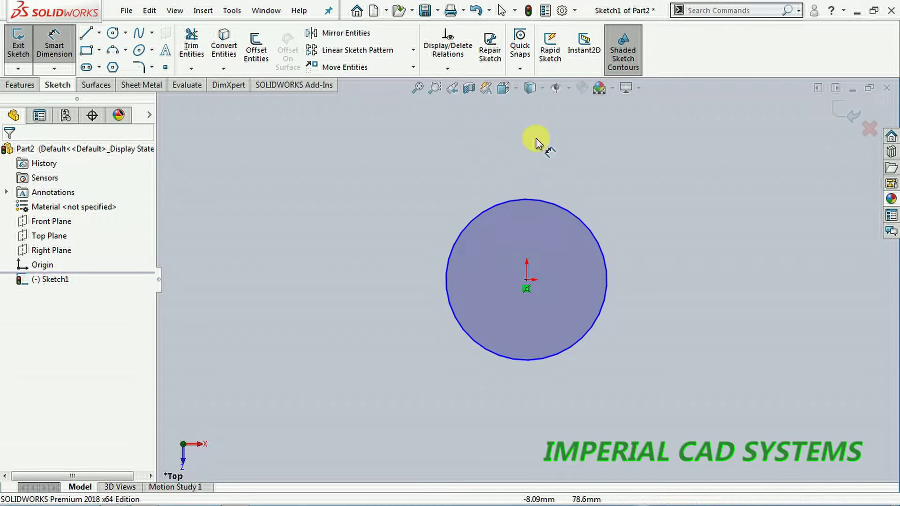
left_click(593, 236)
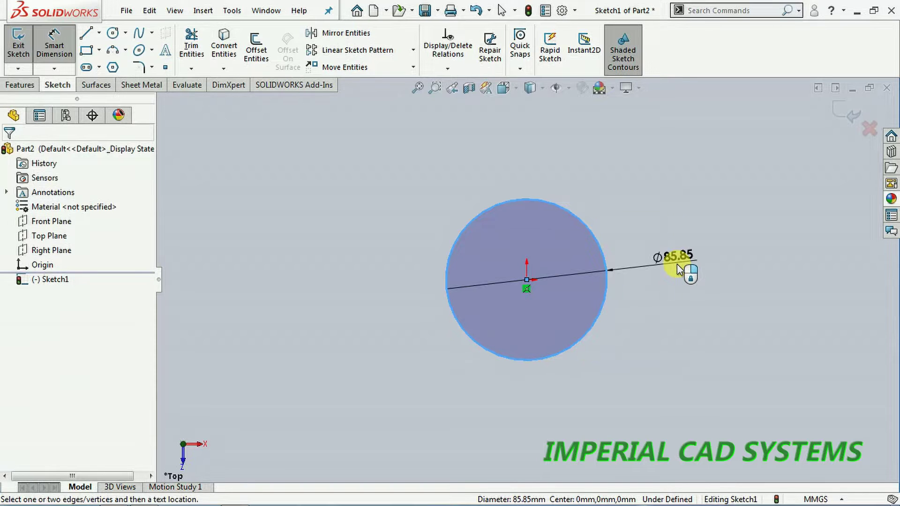
left_click(677, 269)
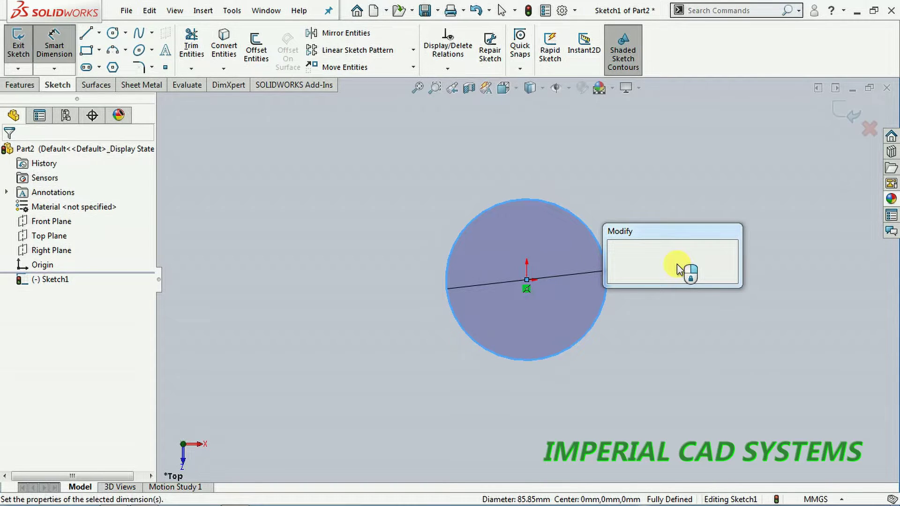
type("100")
key("Return")
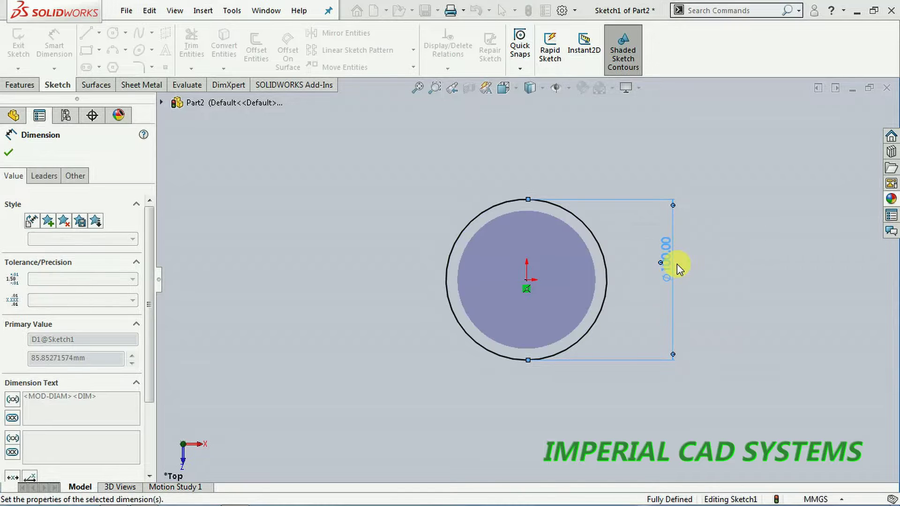
left_click(851, 113)
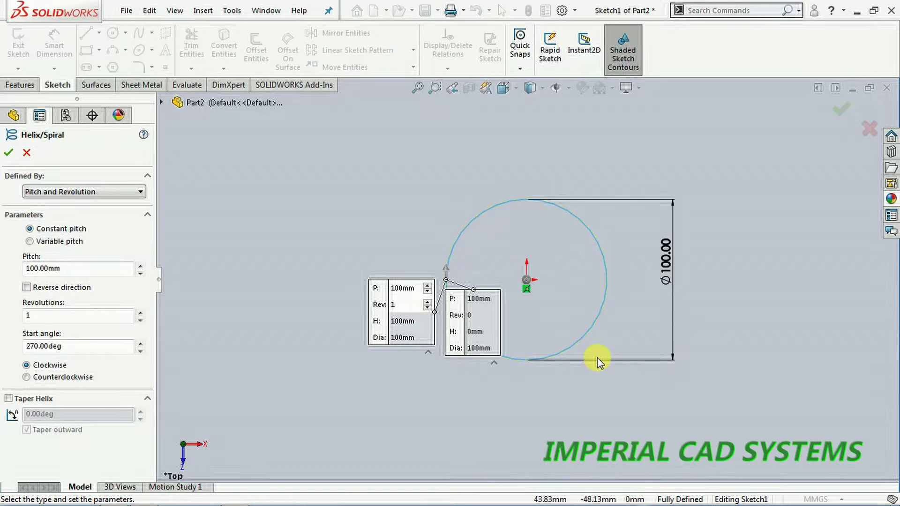
Step: Set the helix's constant pitch to 30 mm
scroll(597, 358, "up", 3)
mouse_move(587, 364)
middle_mouse_down()
mouse_move(556, 204)
mouse_move(509, 200)
mouse_move(492, 224)
mouse_move(606, 217)
mouse_move(598, 206)
mouse_move(639, 221)
mouse_move(592, 243)
mouse_move(555, 281)
mouse_move(586, 267)
mouse_move(471, 265)
middle_mouse_up()
left_click(40, 315)
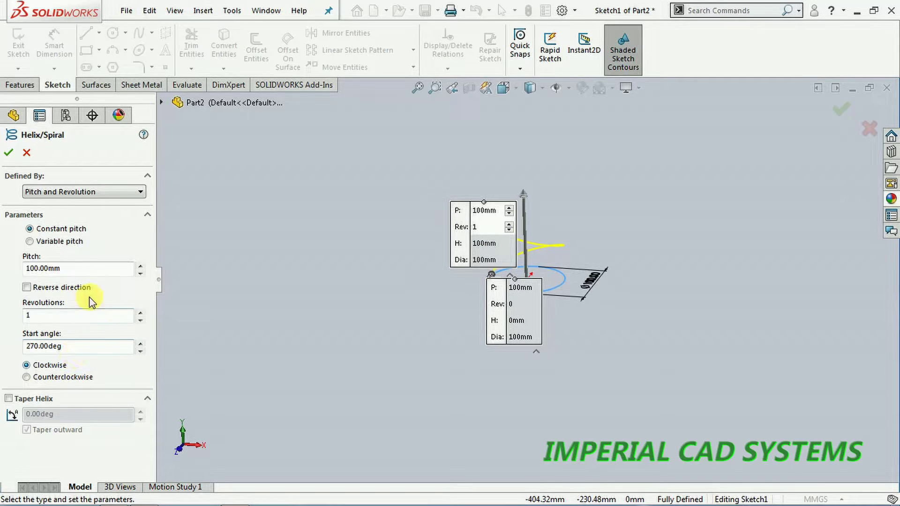
left_click_drag(75, 271, 27, 271)
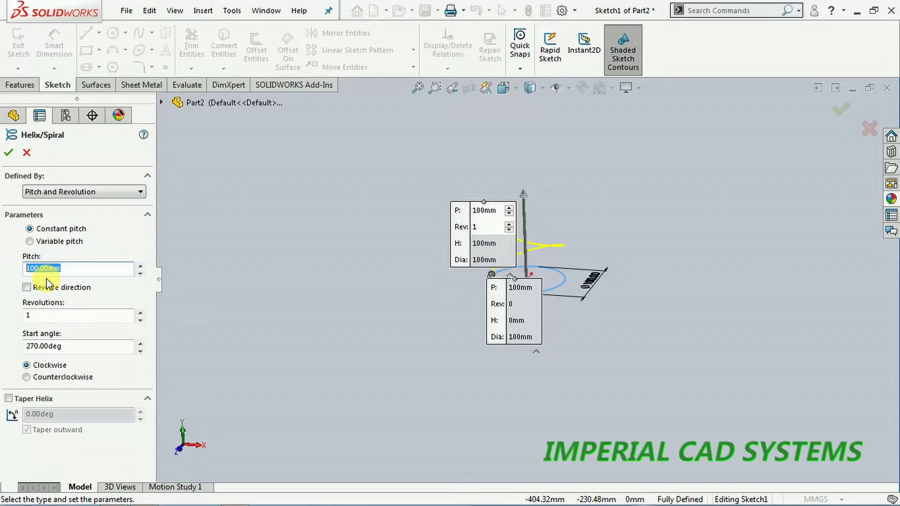
type("30")
key("Return")
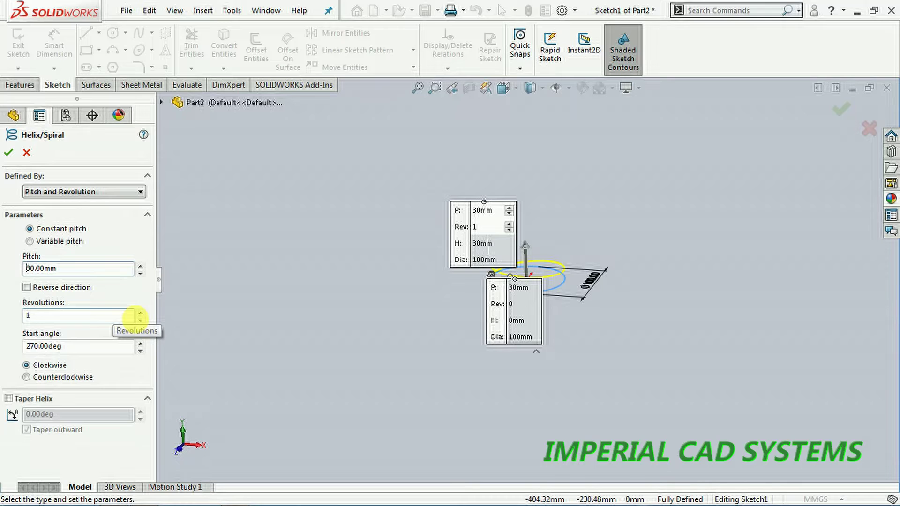
Step: Set the helix to 8 revolutions, try the reversed direction and restore the original one, and create the helix
left_click(140, 312)
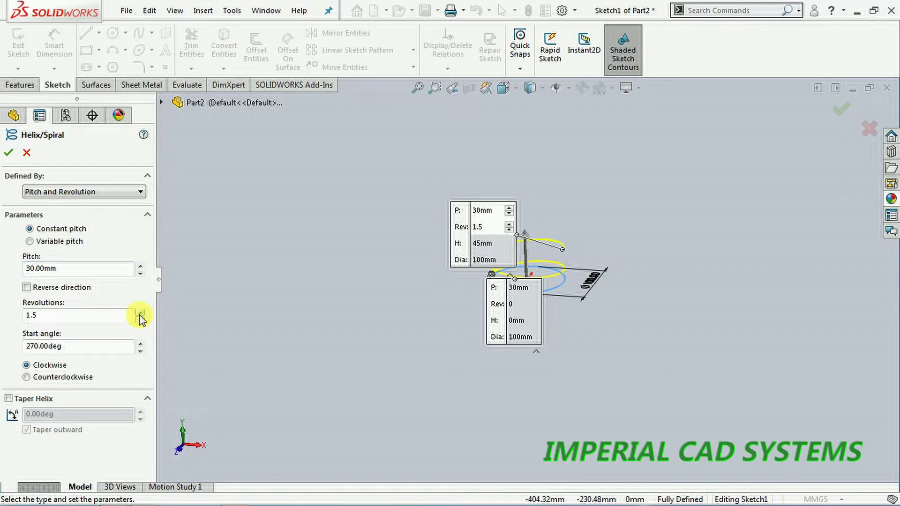
left_click_drag(141, 313, 140, 312)
middle_click_drag(388, 177, 603, 135)
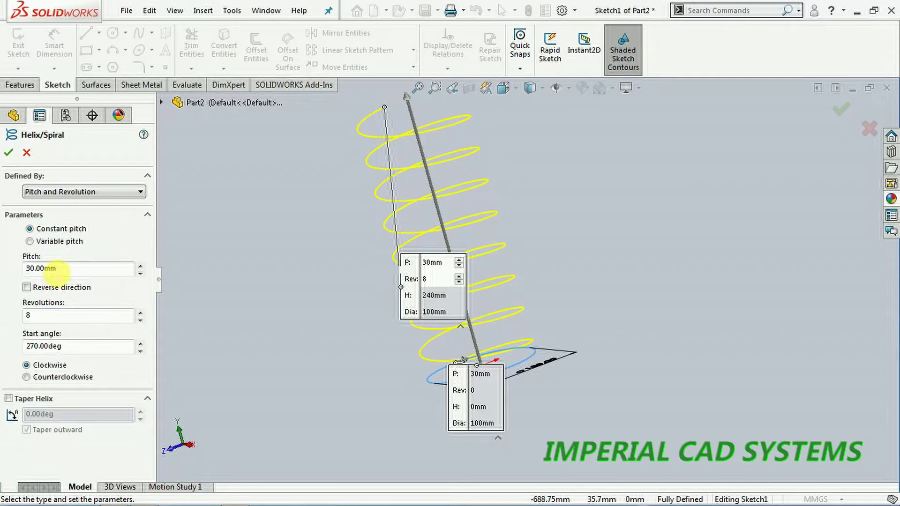
left_click(27, 288)
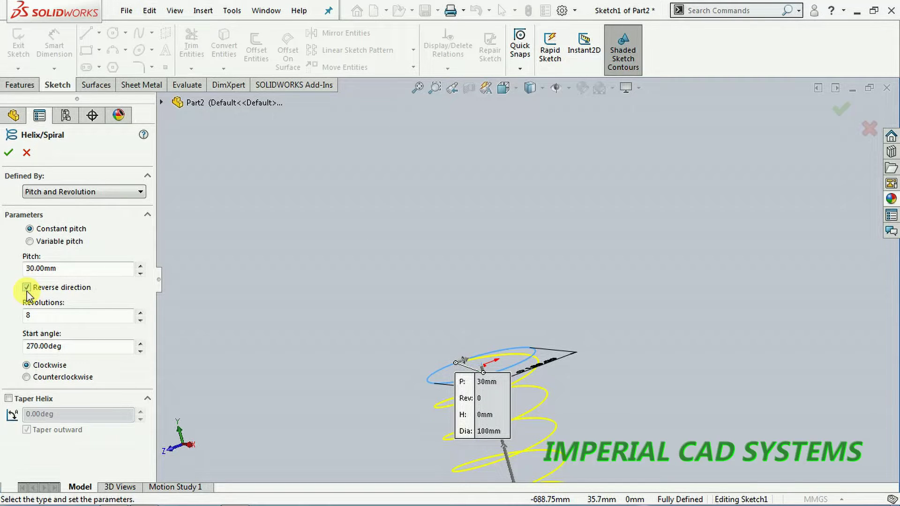
left_click(27, 287)
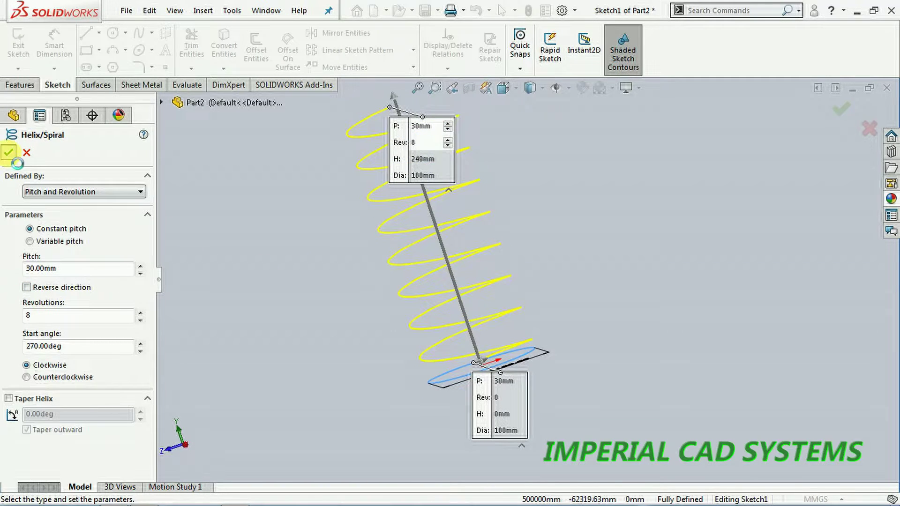
left_click(9, 153)
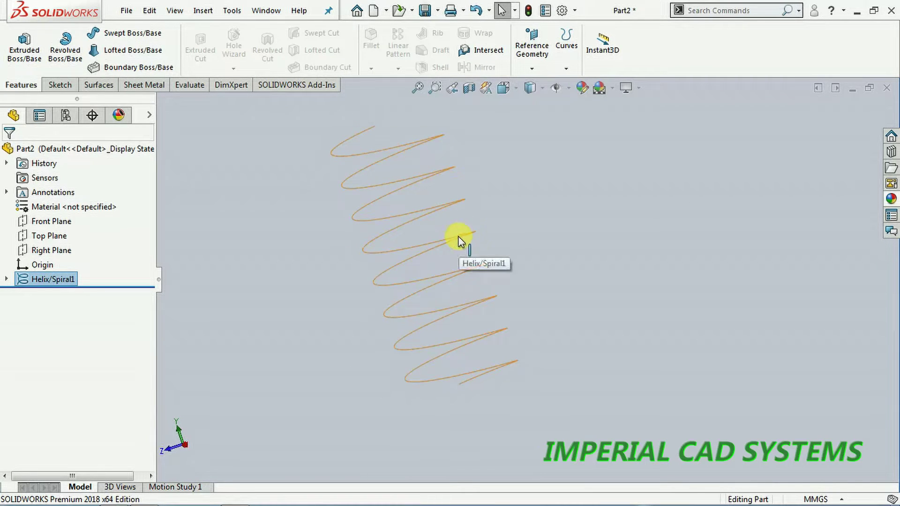
left_click(280, 197)
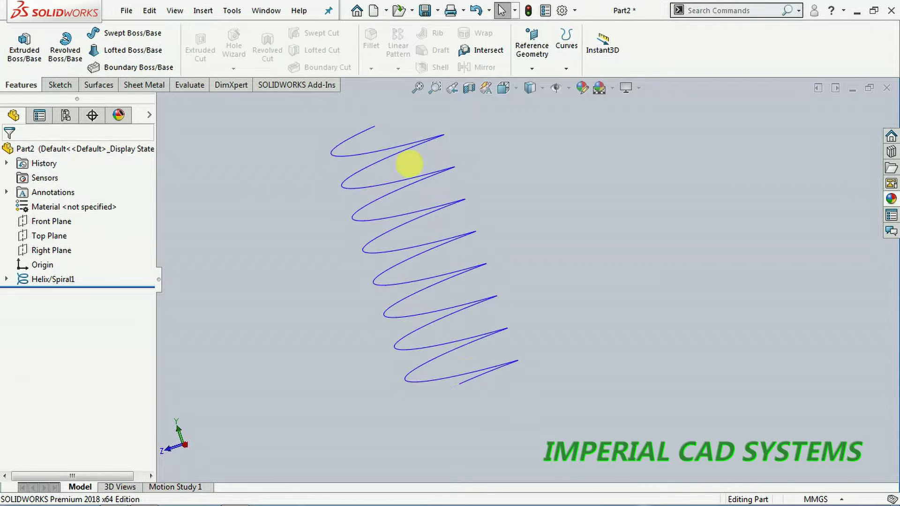
Step: Edit the helix so that it is defined by Height and Pitch
right_click(61, 280)
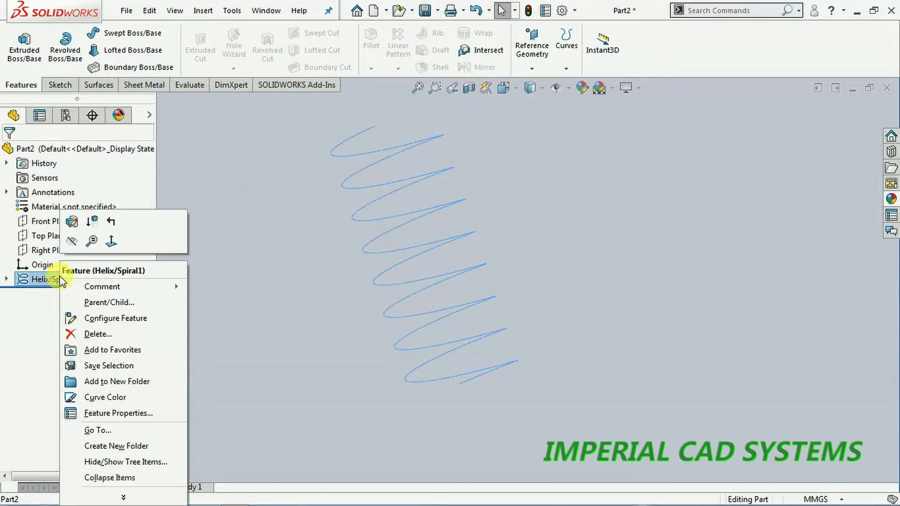
left_click(72, 221)
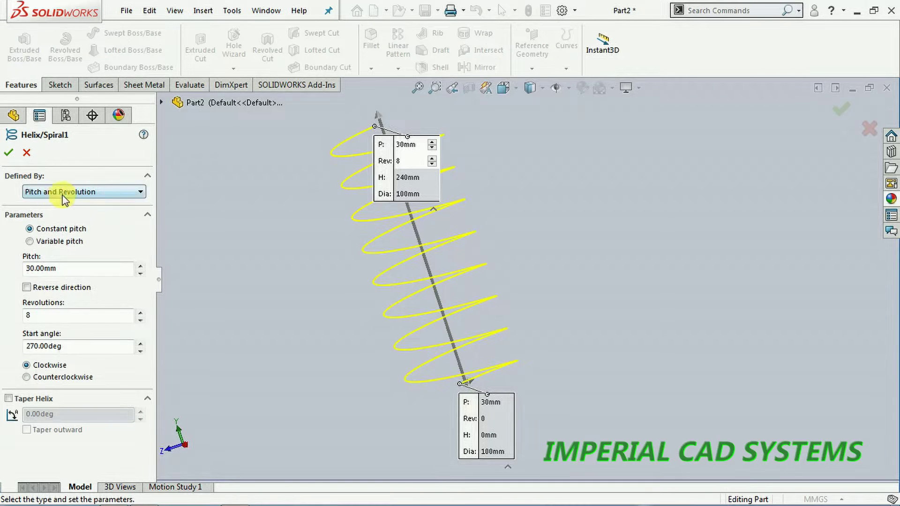
left_click(95, 193)
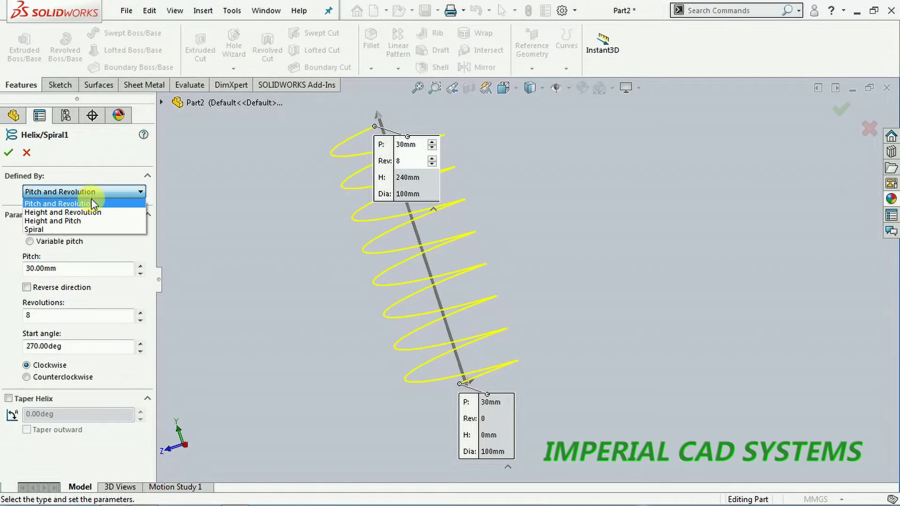
left_click(74, 221)
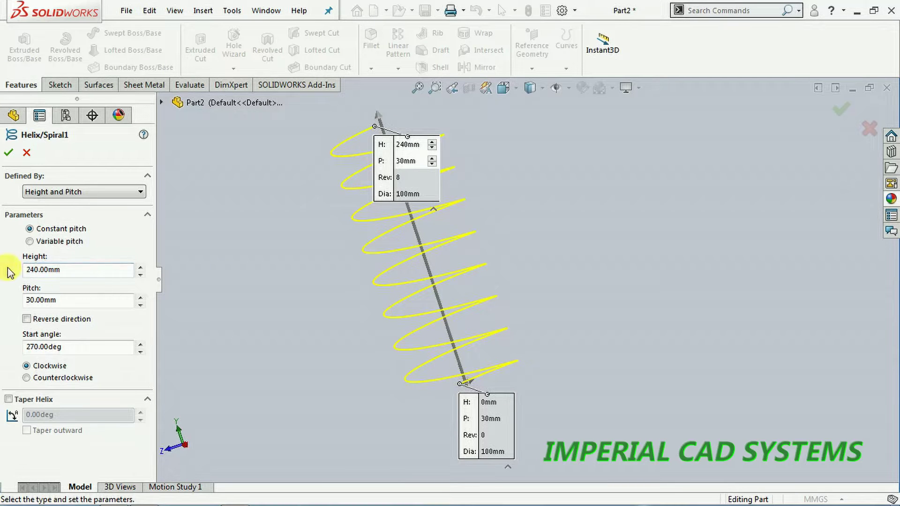
key("Return")
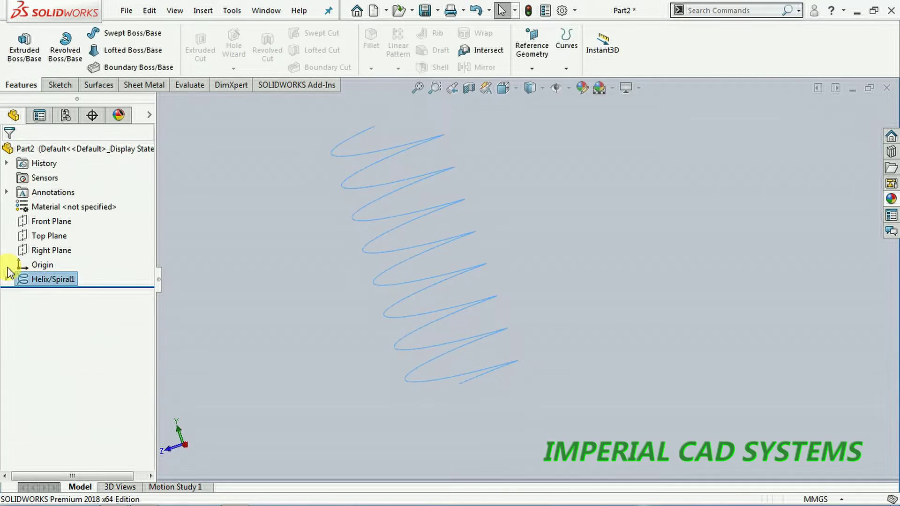
Step: Edit the helix again and set its pitch to 20 mm
right_click(50, 281)
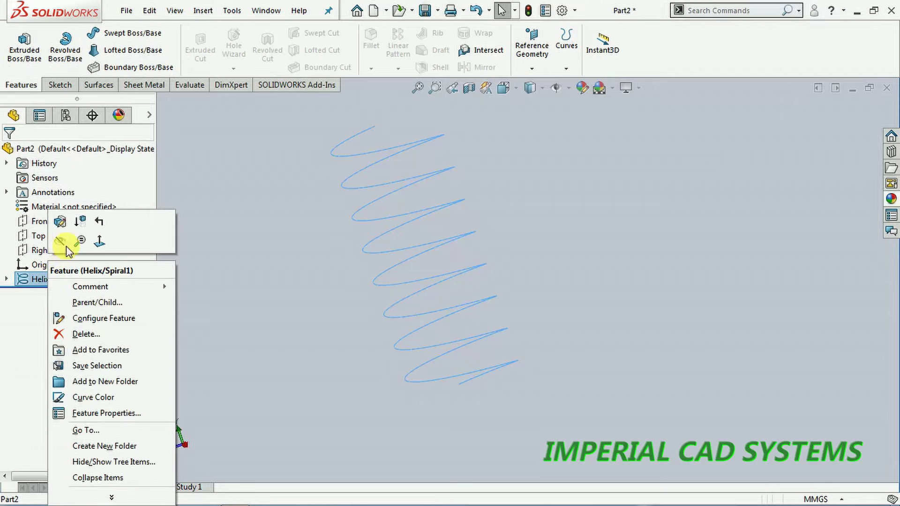
left_click(67, 228)
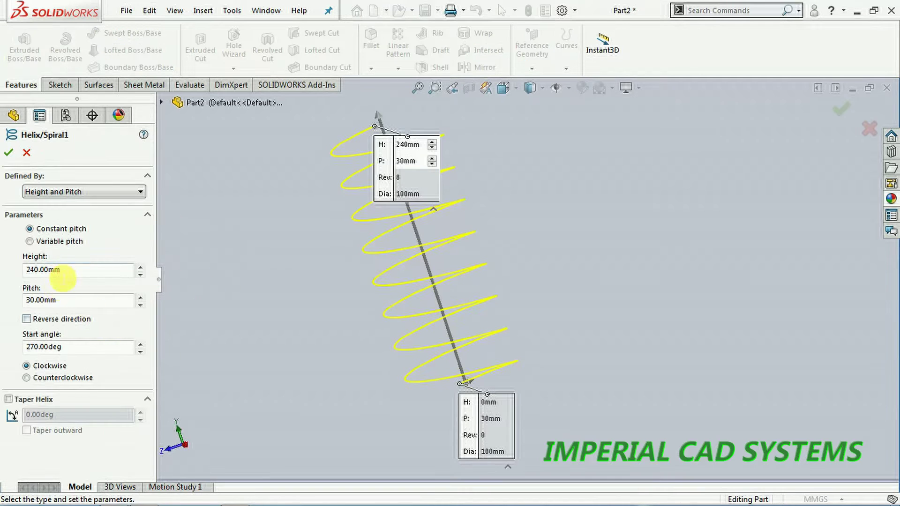
left_click(27, 300)
left_click_drag(60, 301, 21, 299)
type("20")
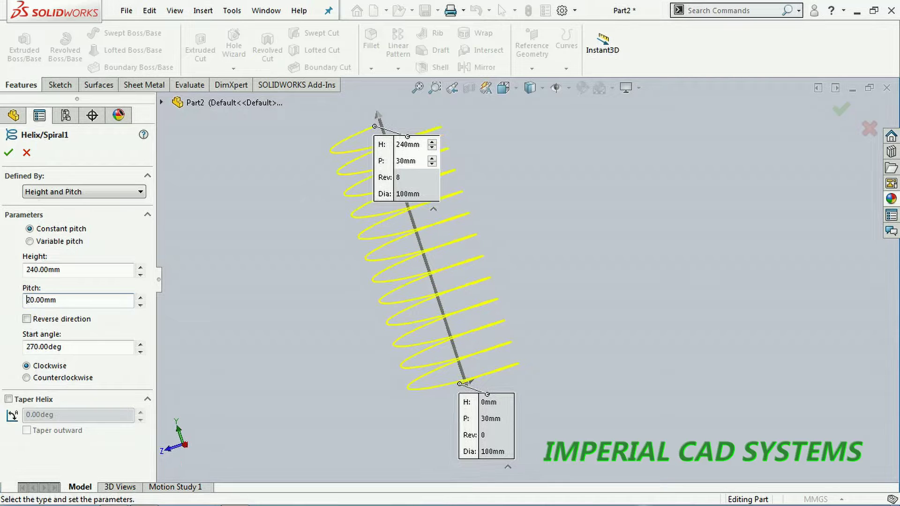
left_click(11, 155)
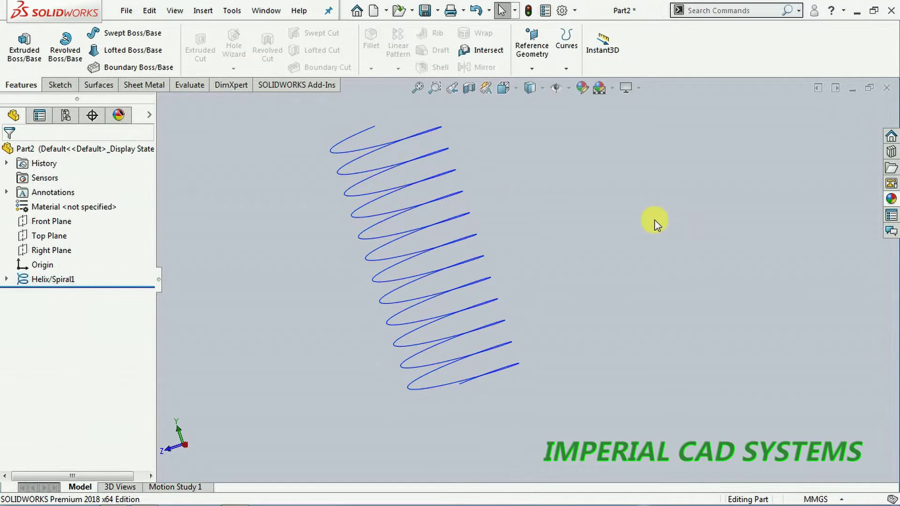
Step: Sweep a circular profile along the helix, trying a diameter of 25 mm and settling on 20 mm
middle_click_drag(587, 245, 578, 268)
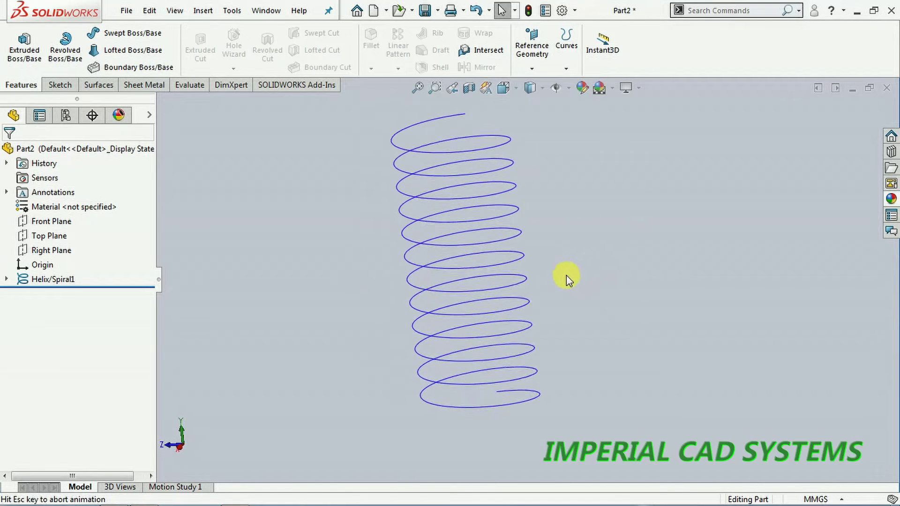
middle_click_drag(634, 247, 626, 289)
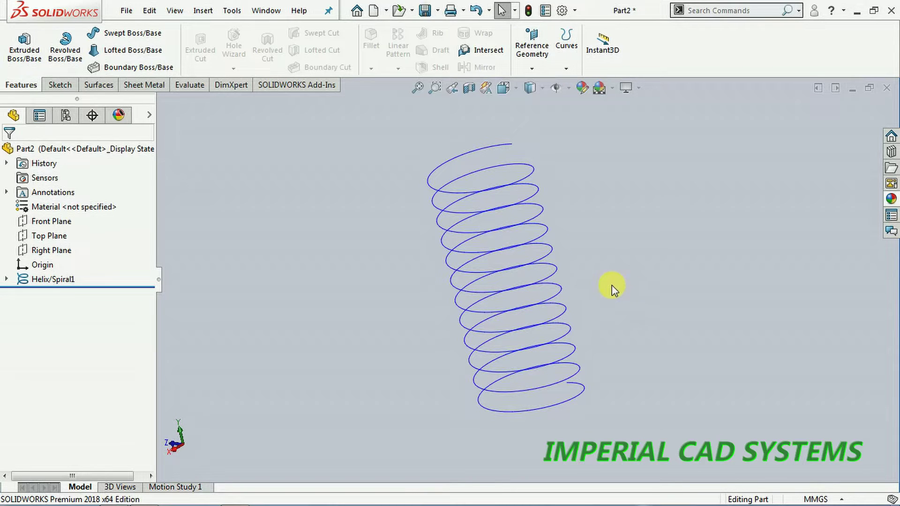
left_click(136, 35)
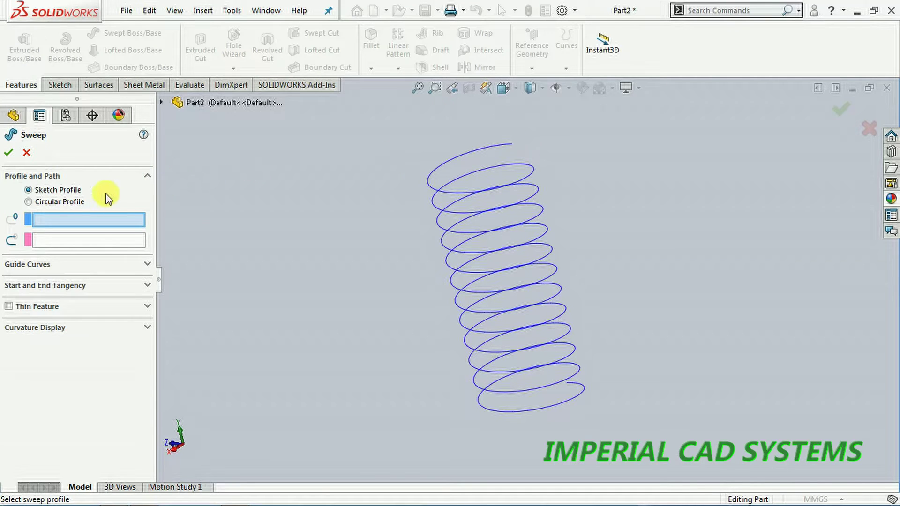
left_click(69, 201)
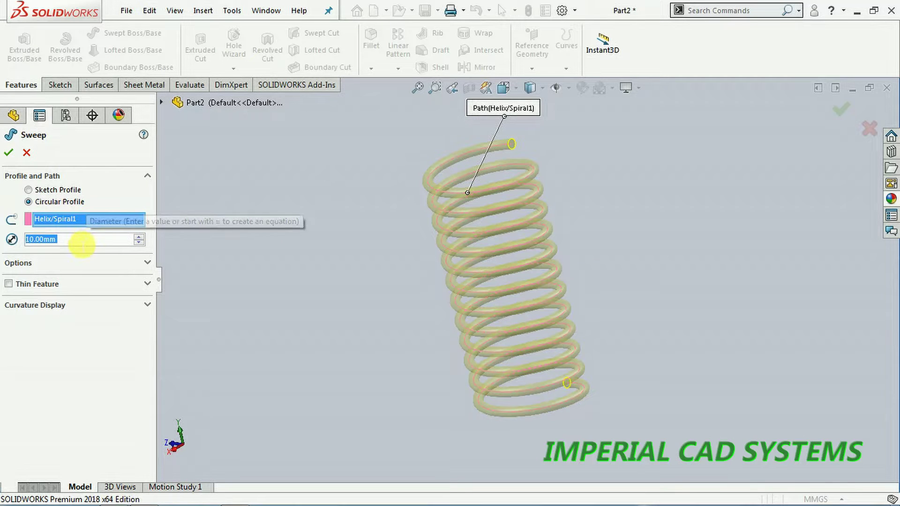
type("25")
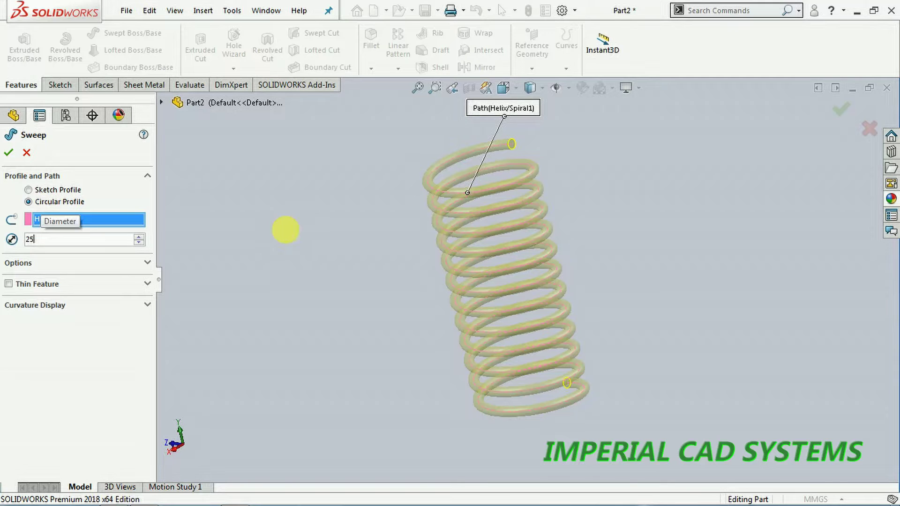
key("Return")
type("20.00mm")
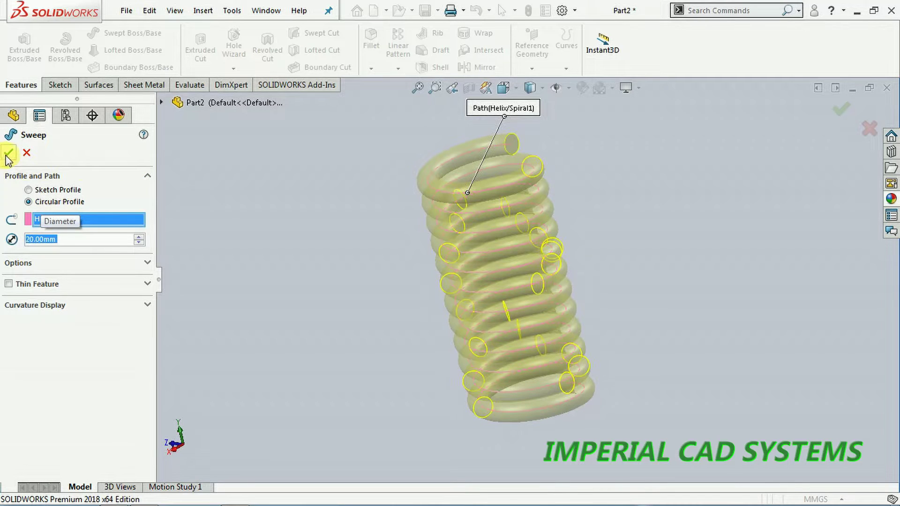
left_click(9, 152)
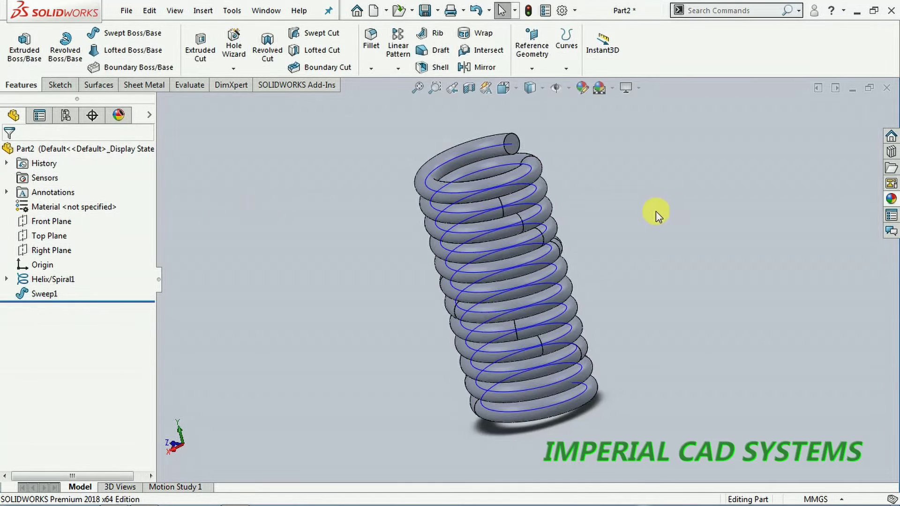
Step: Inspect the solid coil and delete the circular-profile sweep, keeping the helix
scroll(649, 187, "down", 2)
scroll(643, 195, "up", 5)
middle_click_drag(639, 210, 502, 322)
scroll(492, 322, "down", 2)
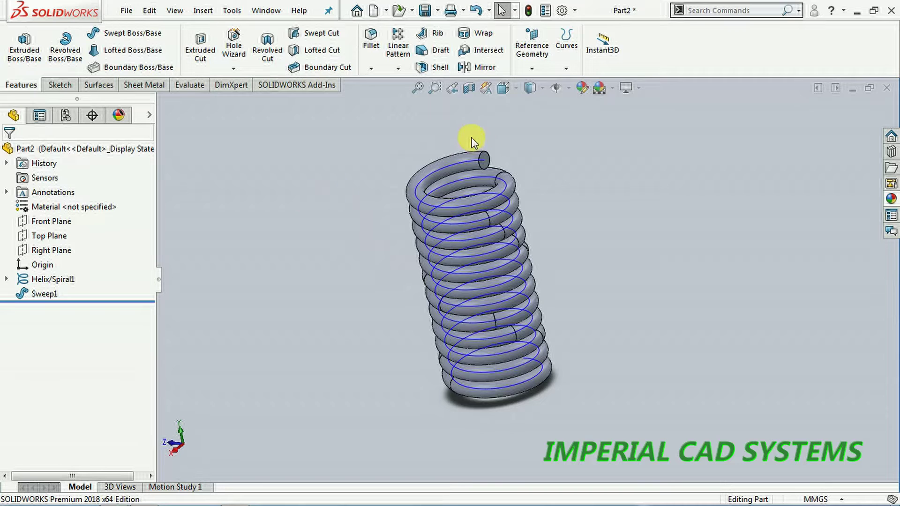
right_click(52, 291)
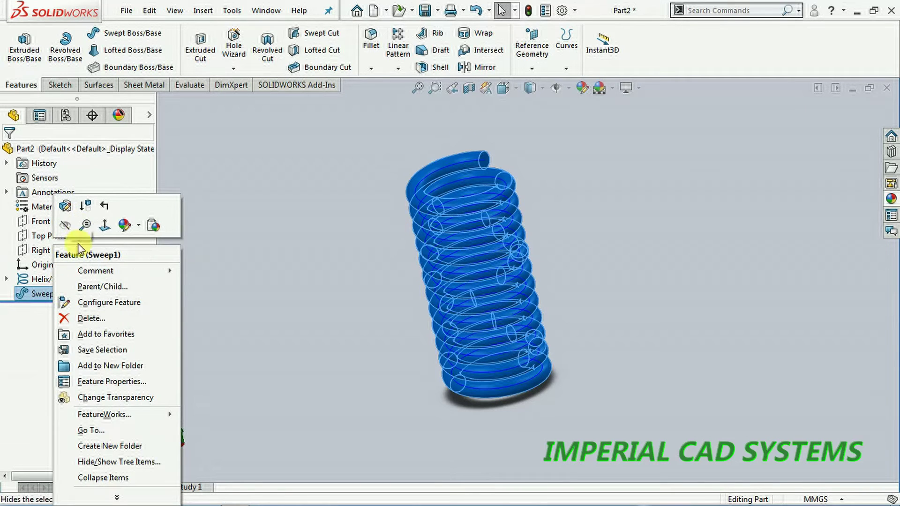
left_click(100, 320)
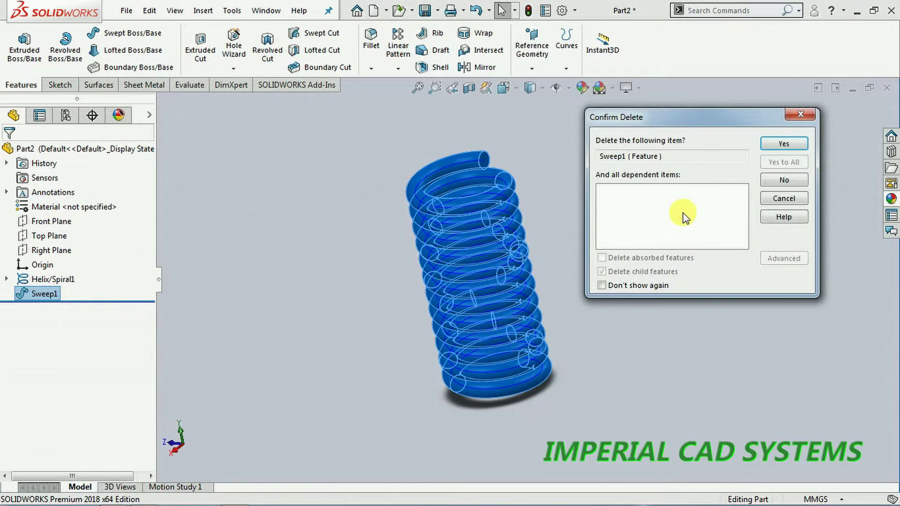
left_click(795, 147)
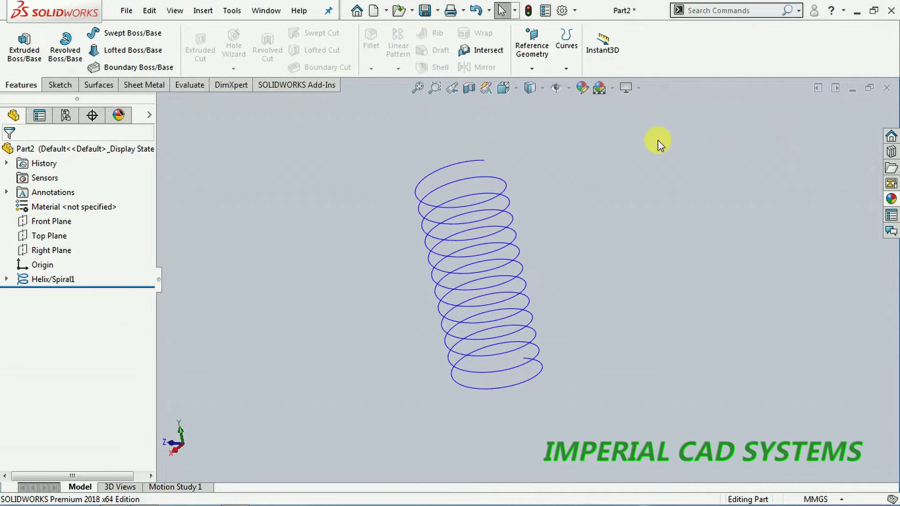
Step: Create a reference plane perpendicular to the helix and coincident with its upper end point
left_click(531, 42)
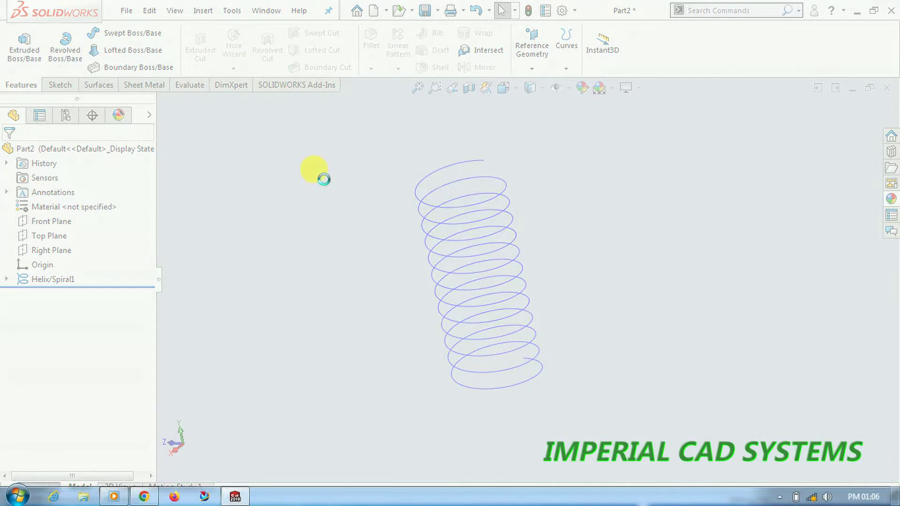
left_click(319, 166)
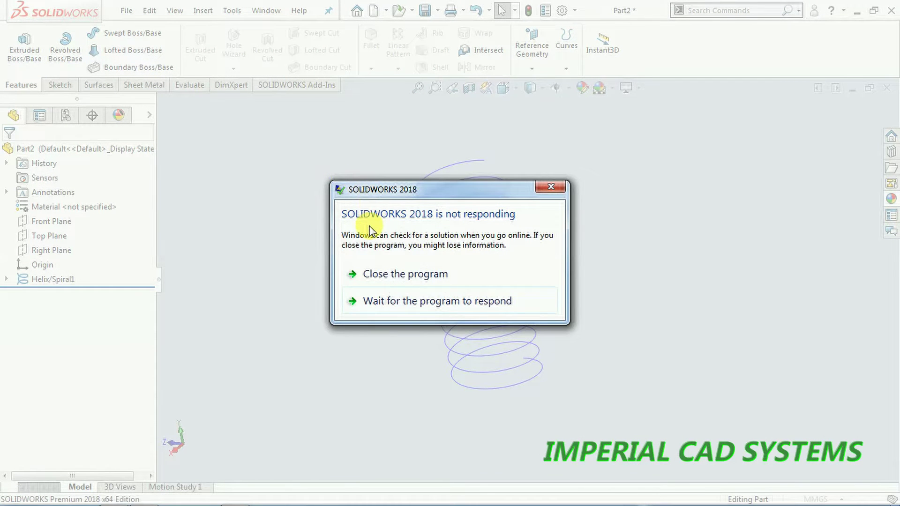
left_click(550, 188)
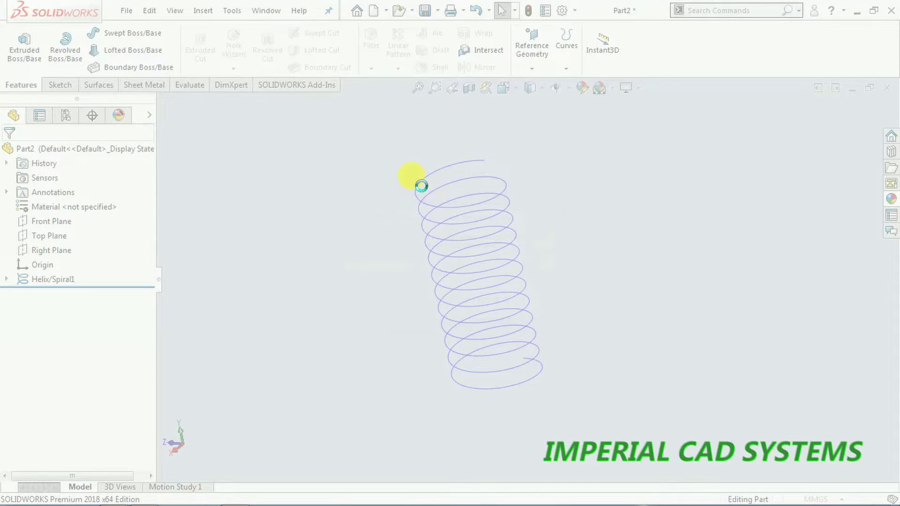
left_click(84, 224)
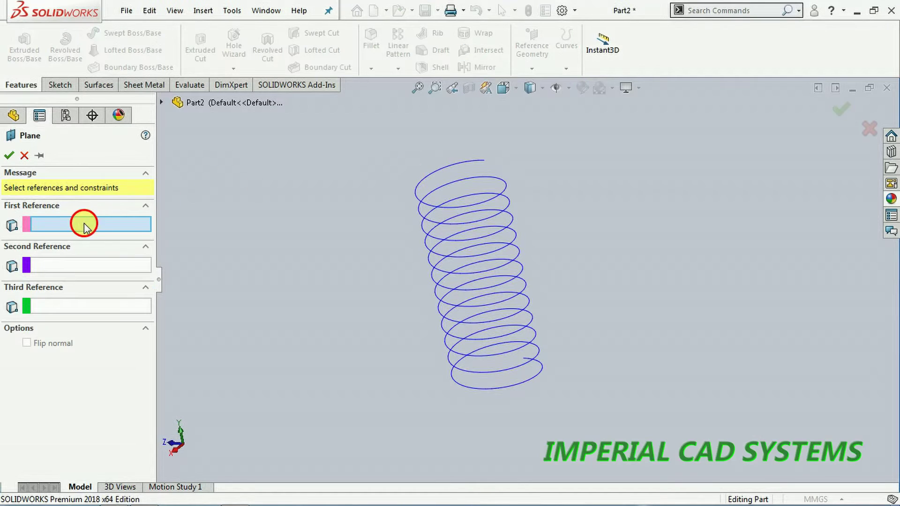
left_click(439, 223)
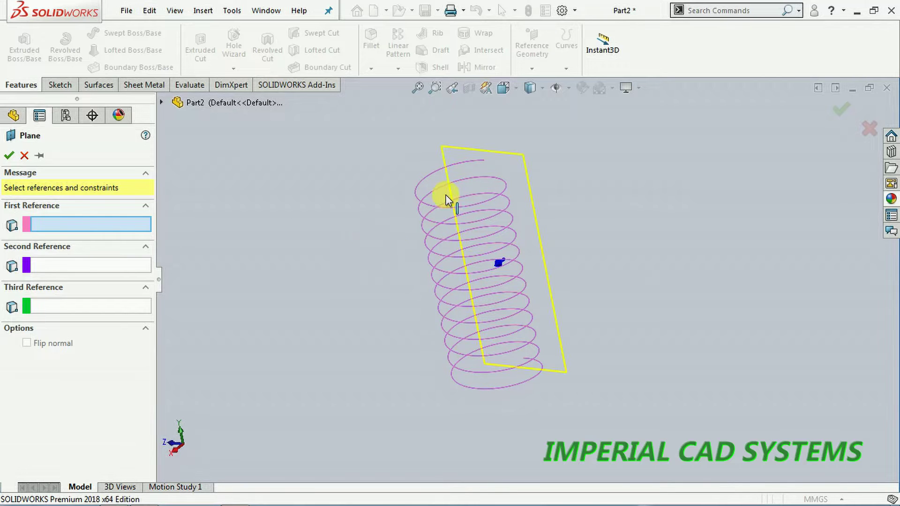
left_click(485, 161)
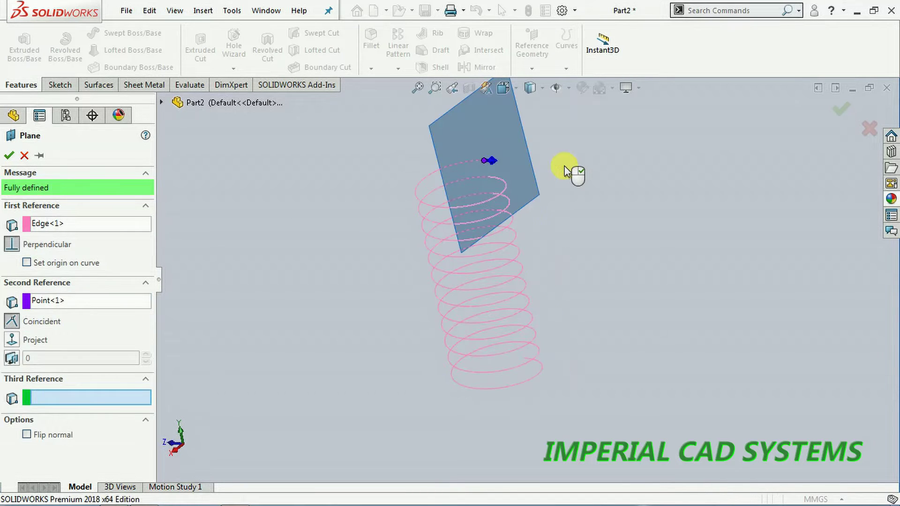
left_click(9, 156)
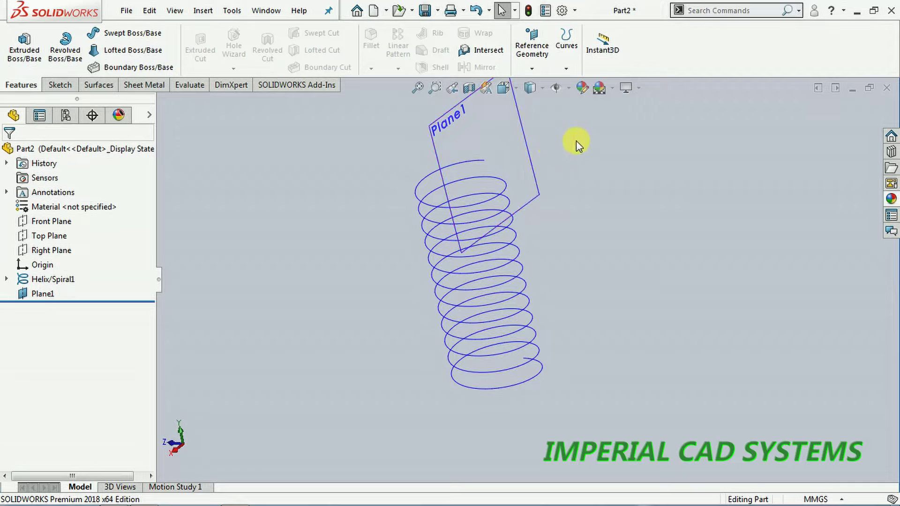
Step: Sketch a center rectangle about 16 mm by 15 mm on the new plane, centred on the helix's end point, and exit the sketch
left_click(527, 148)
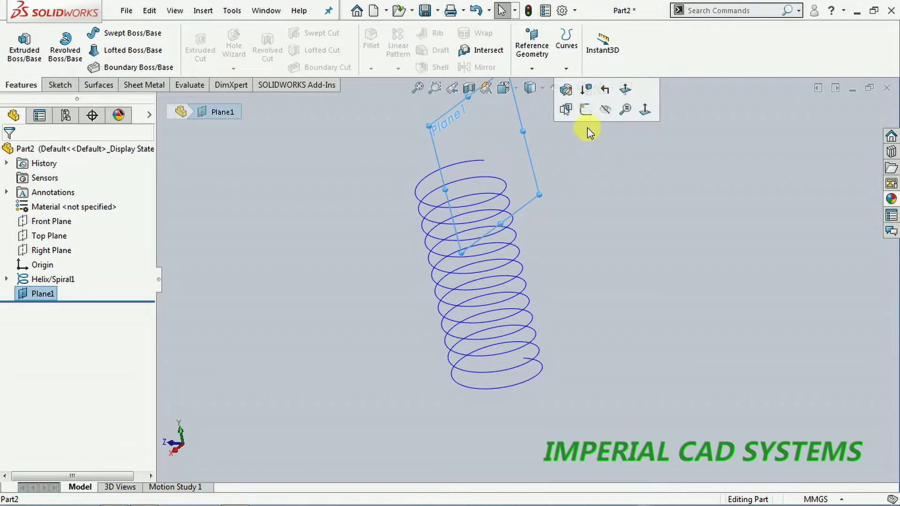
left_click(587, 115)
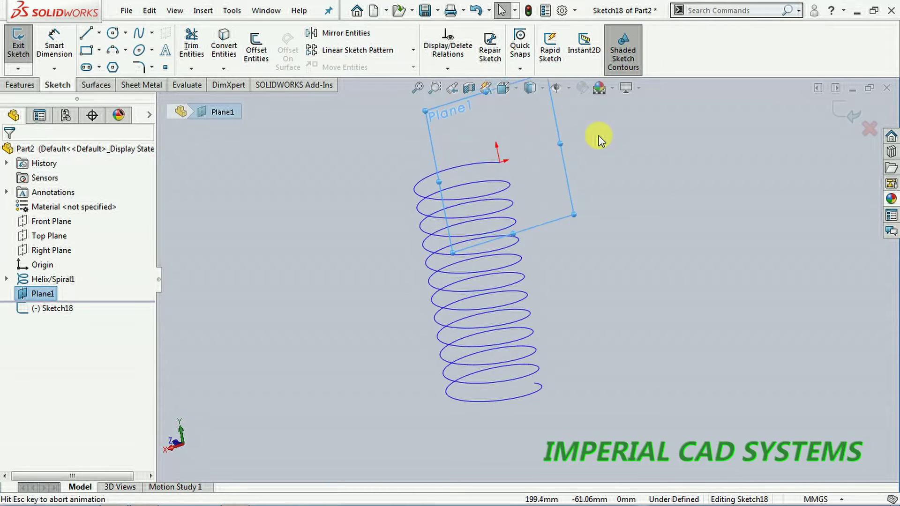
scroll(573, 184, "down", 3)
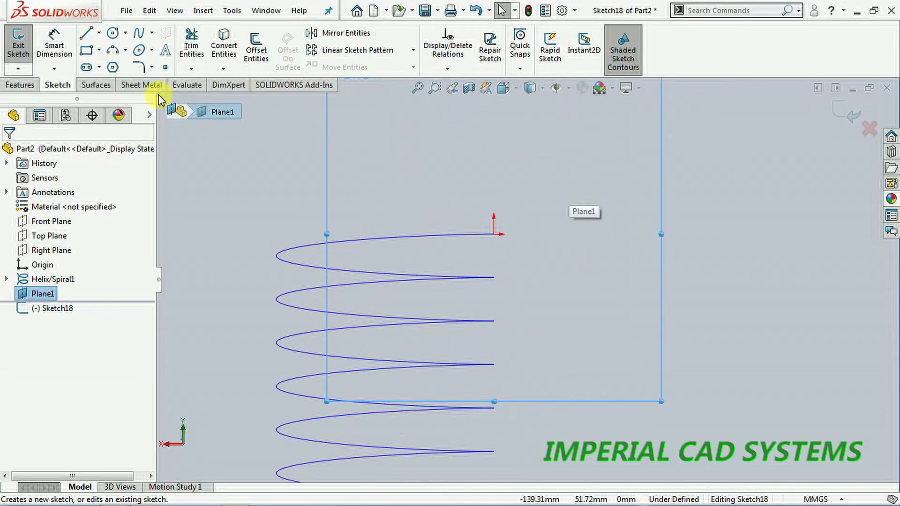
left_click(98, 50)
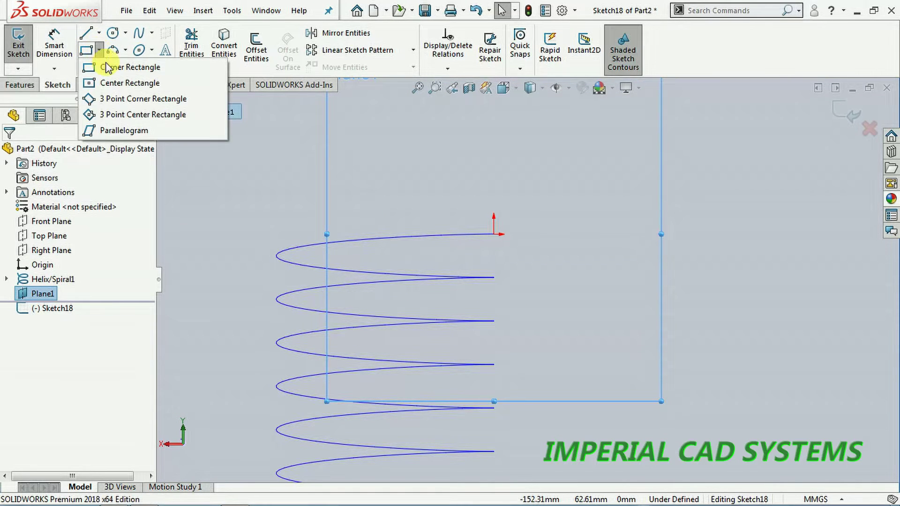
left_click(110, 83)
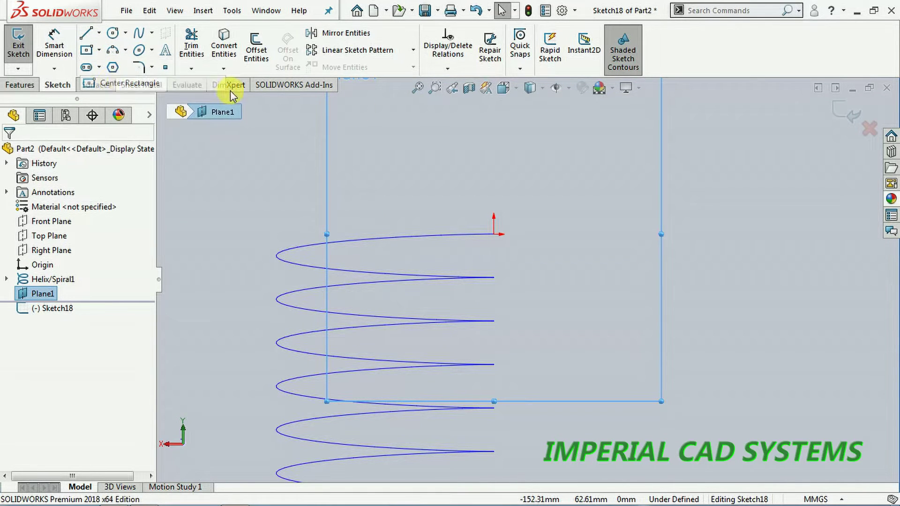
left_click(494, 233)
left_click(510, 247)
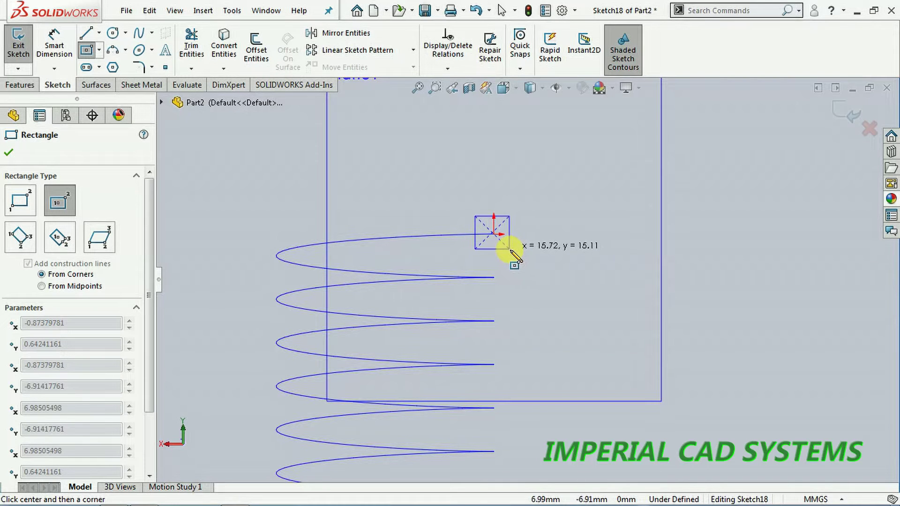
left_click(841, 111)
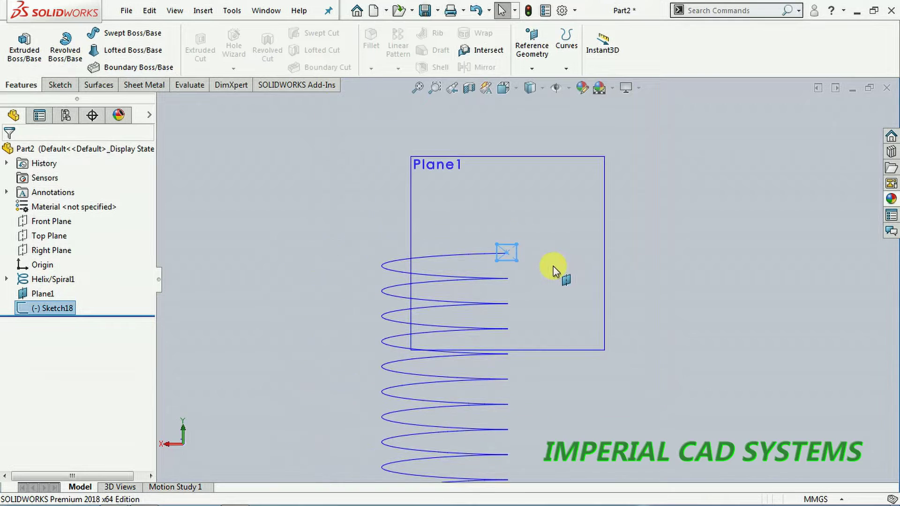
Step: Set up a sweep with the rectangle sketch as the profile and the helix as the path
left_click(632, 272)
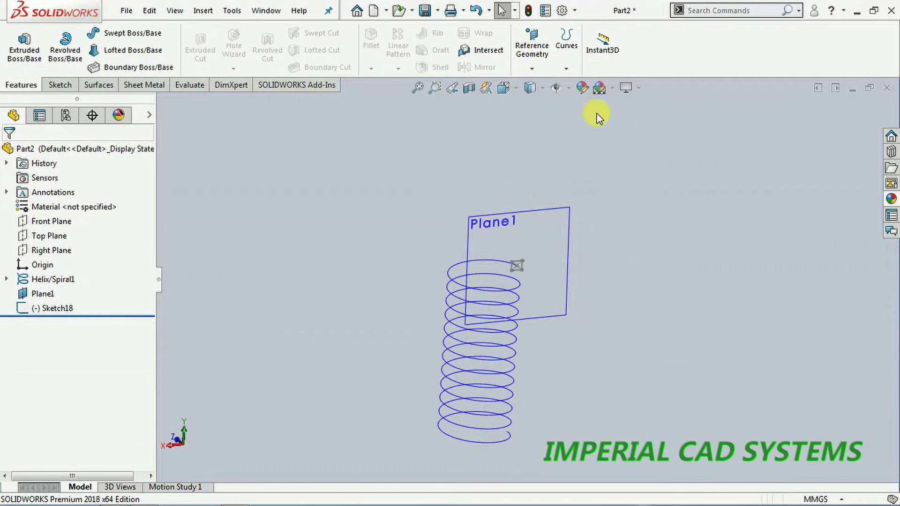
middle_click_drag(511, 263, 496, 285)
left_click(127, 33)
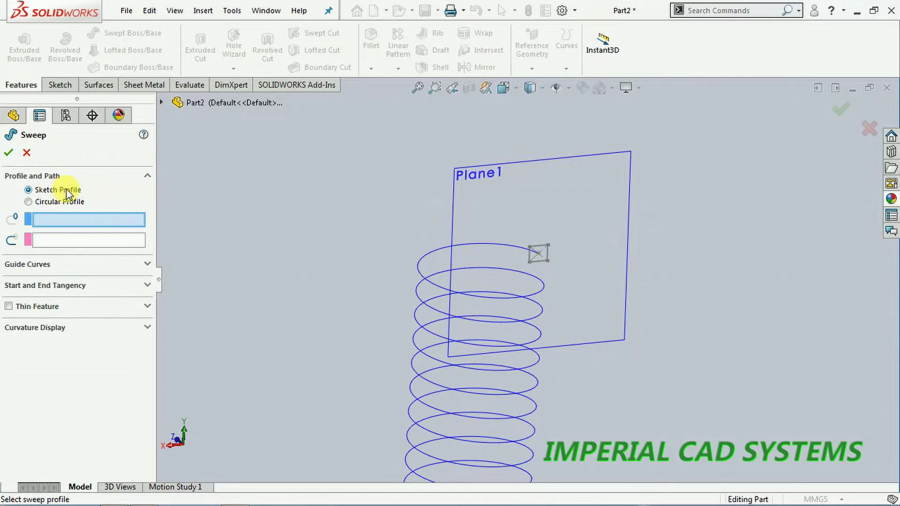
left_click(549, 243)
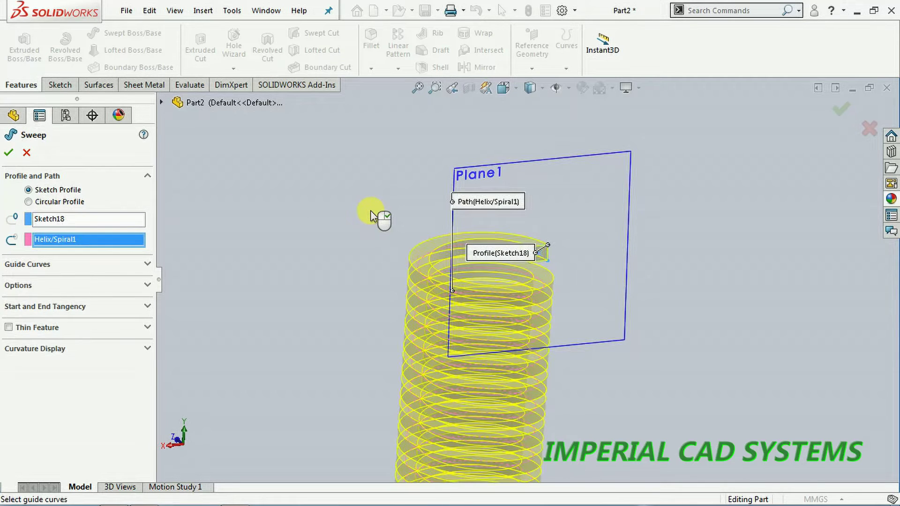
Step: Make the sweep a one-direction thin feature with a 2 mm wall and reverse the thickness direction
scroll(595, 334, "down", 5)
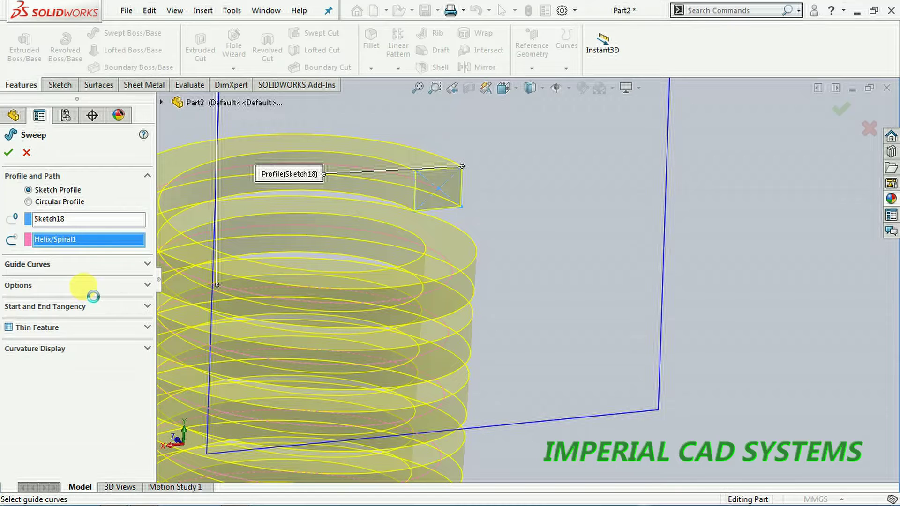
left_click(35, 330)
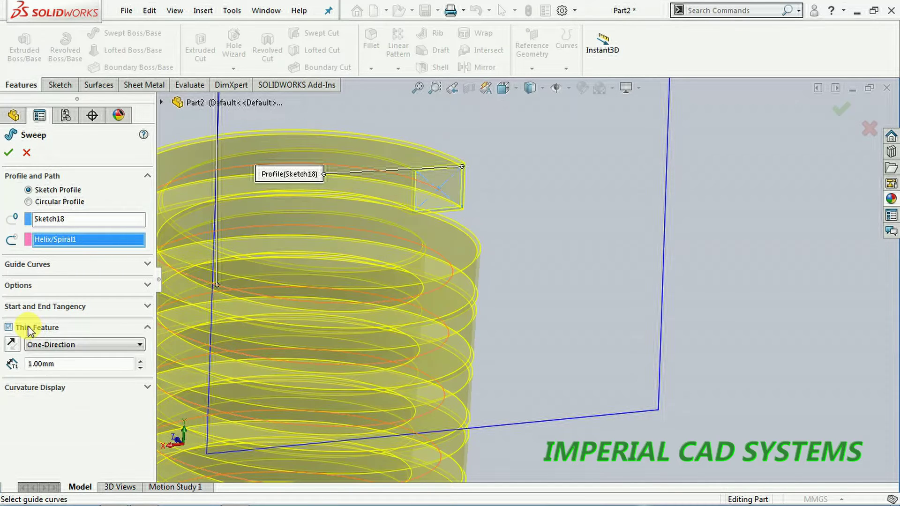
double_click(32, 364)
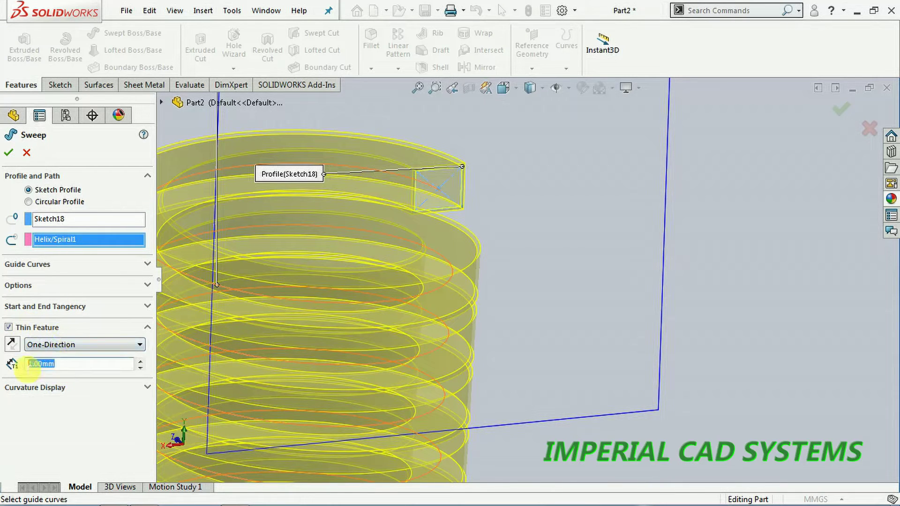
type("2")
left_click(12, 347)
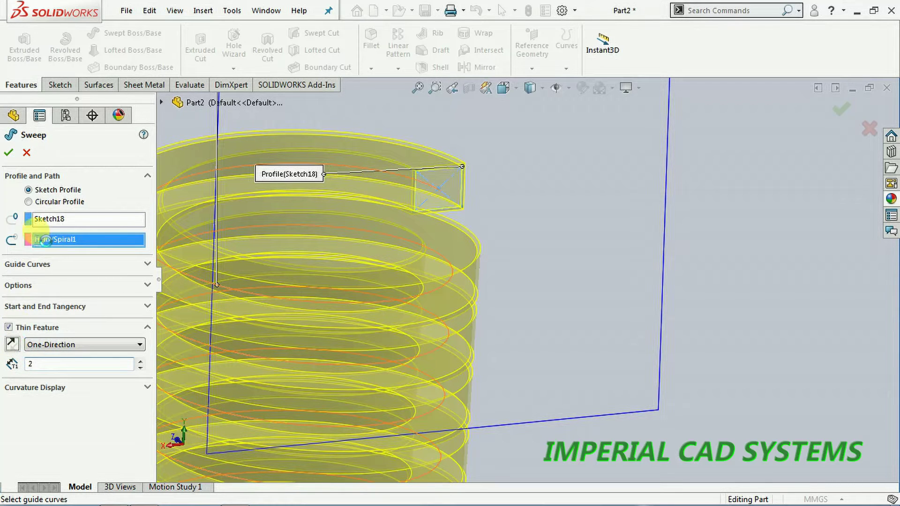
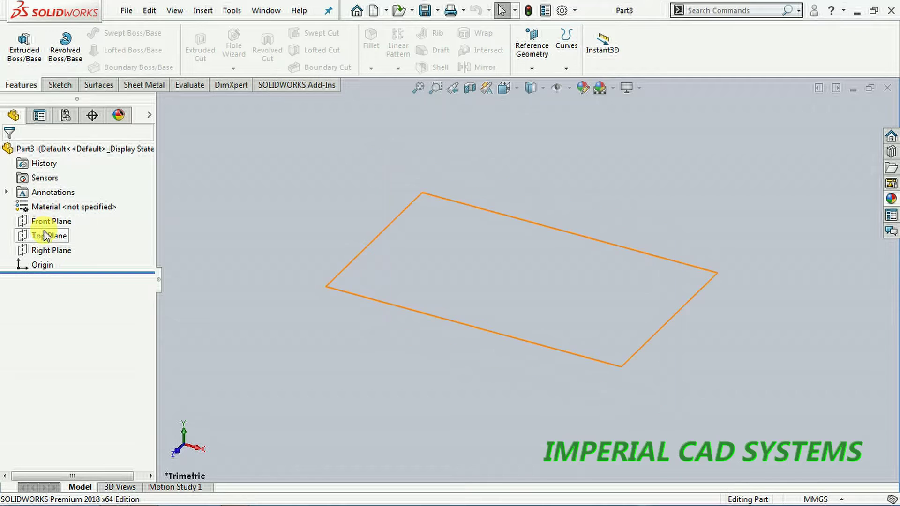
Step: Start a sketch on the Front Plane and draw a vertical line about 130 mm long through the origin
left_click(45, 221)
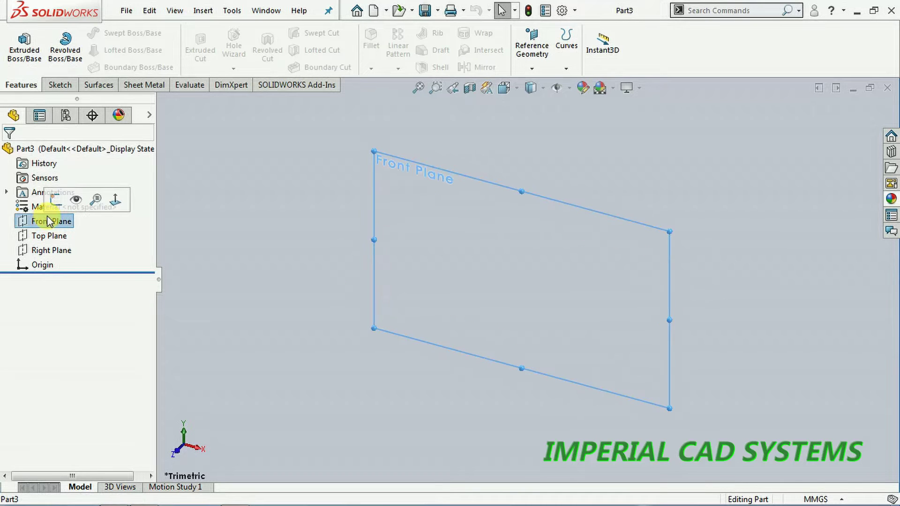
left_click(54, 199)
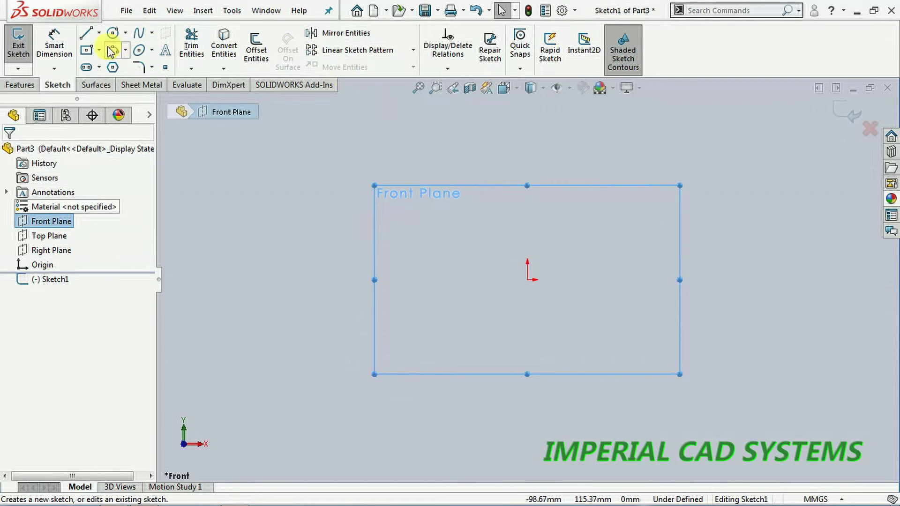
left_click(93, 34)
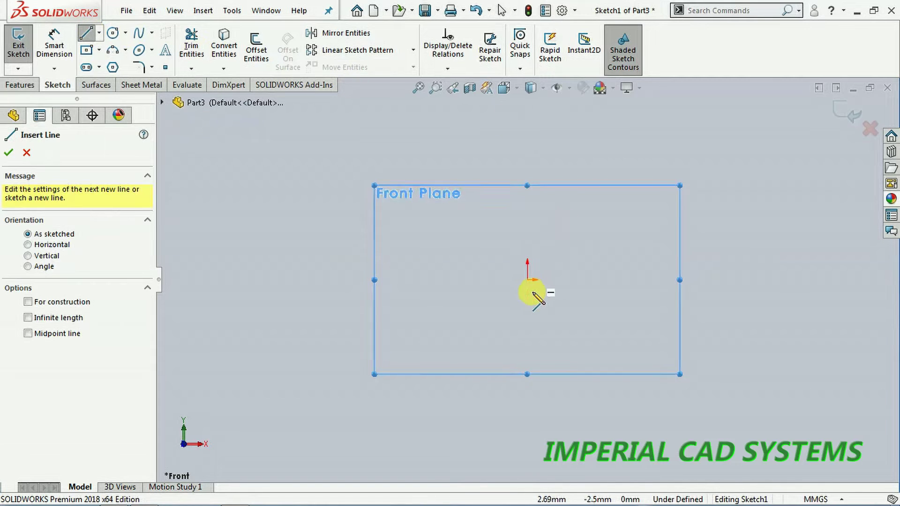
left_click(528, 365)
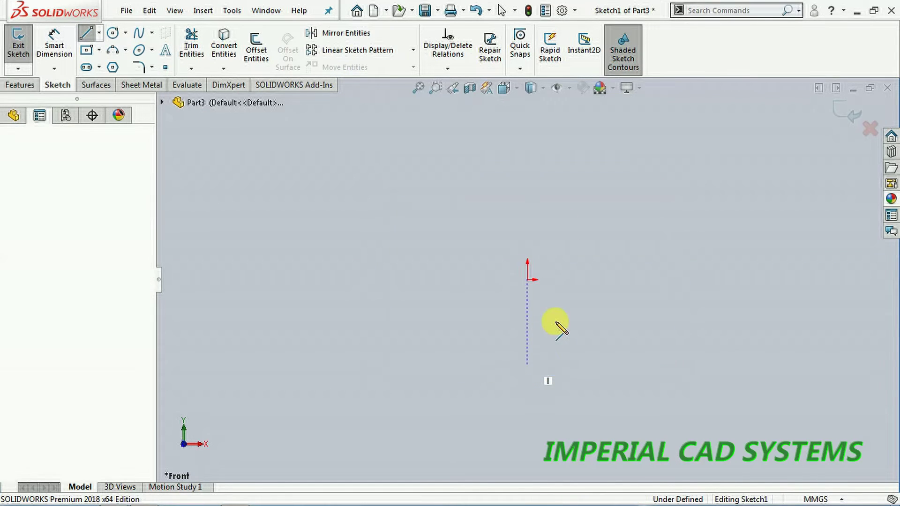
left_click(528, 141)
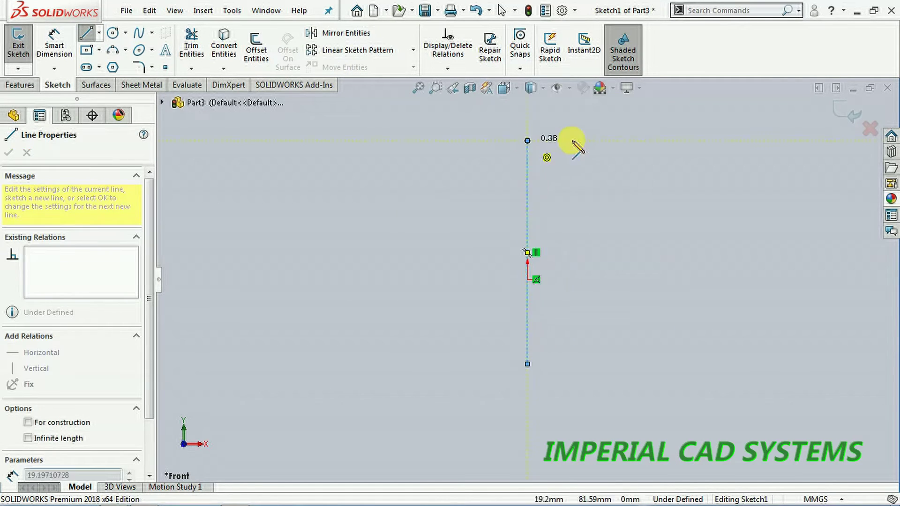
key("Escape")
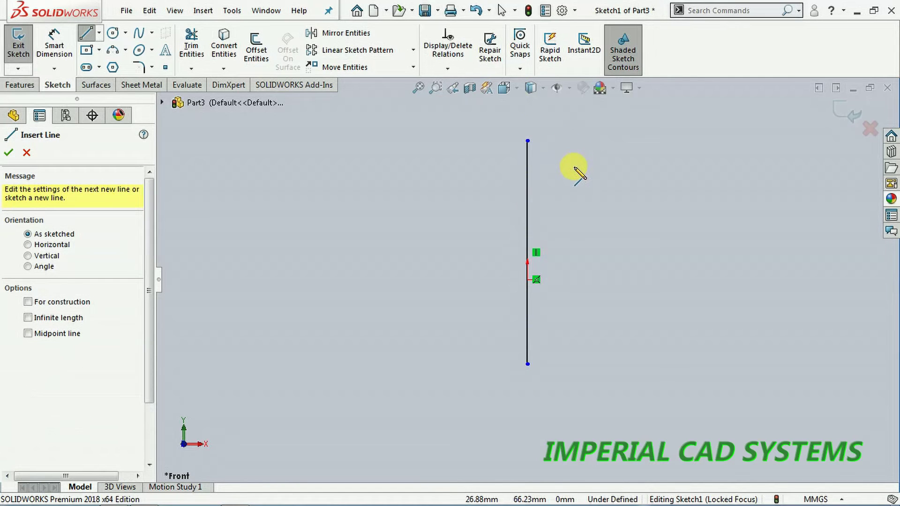
Step: Close the profile with lines from the vertical line's upper end, forming a short outward lip above a stem about 18 mm wide
left_click(527, 141)
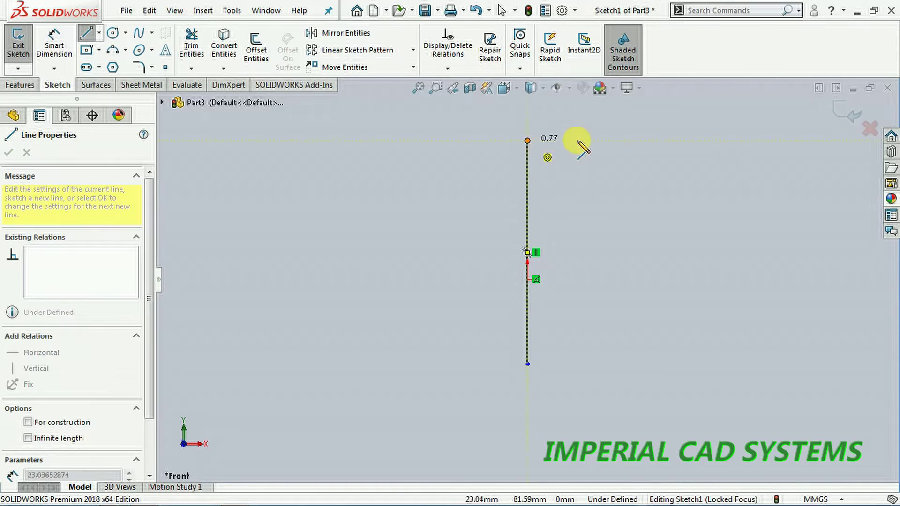
left_click(572, 141)
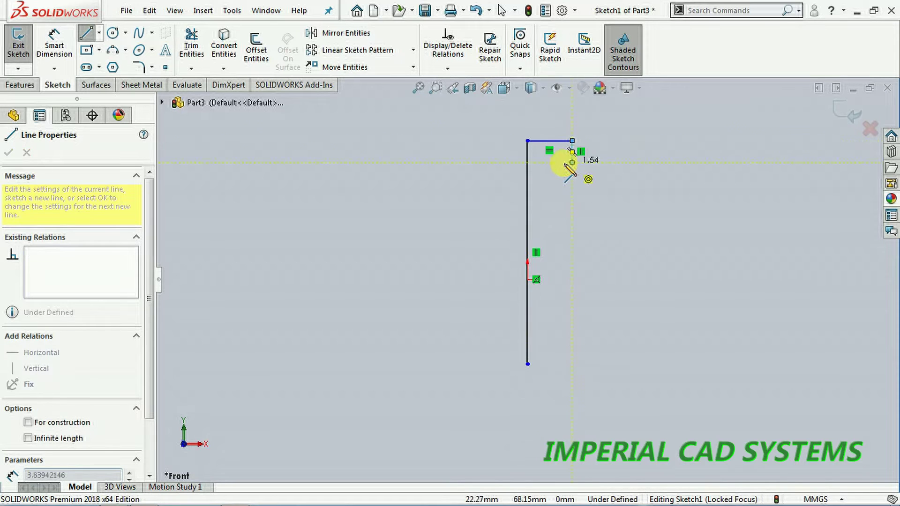
left_click(572, 162)
left_click(558, 162)
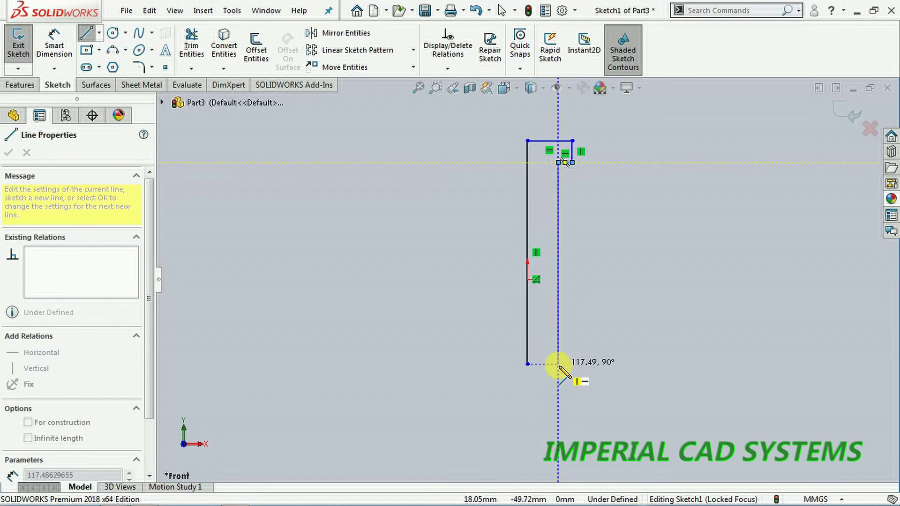
left_click(558, 364)
left_click(527, 364)
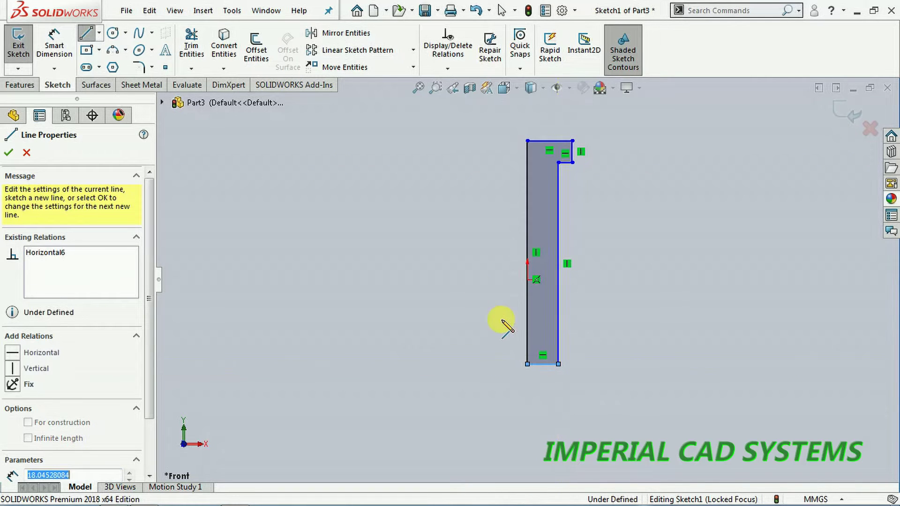
right_click(473, 195)
left_click(490, 202)
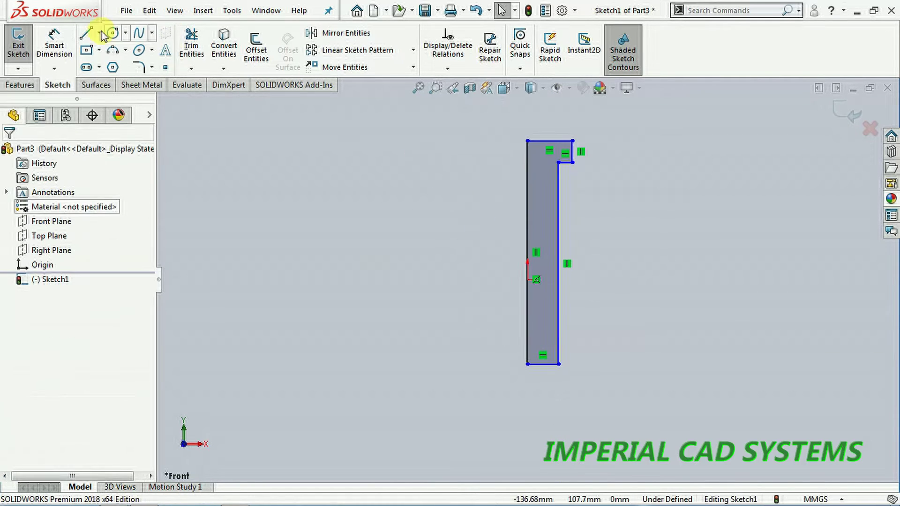
Step: Dimension the stem's width between its two long vertical edges as 25 mm
left_click(58, 35)
left_click(558, 323)
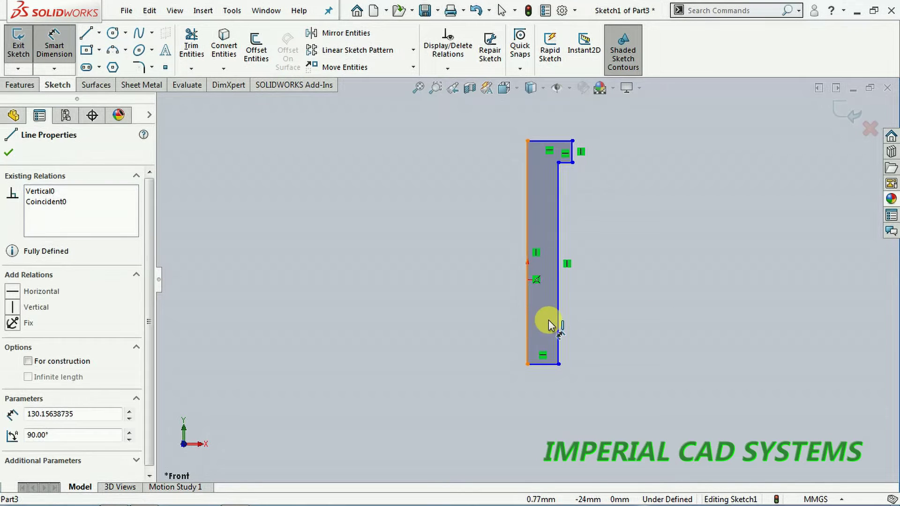
left_click(527, 319)
left_click(586, 323)
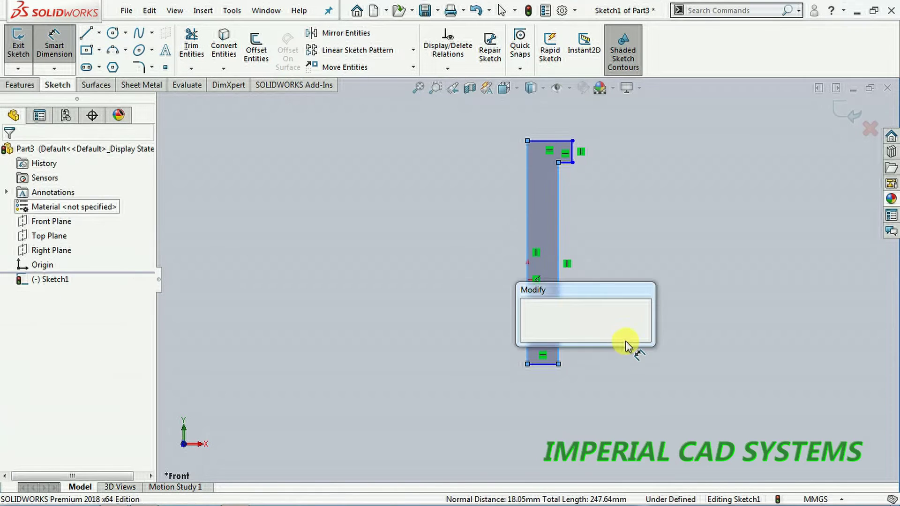
type("25")
key("Return")
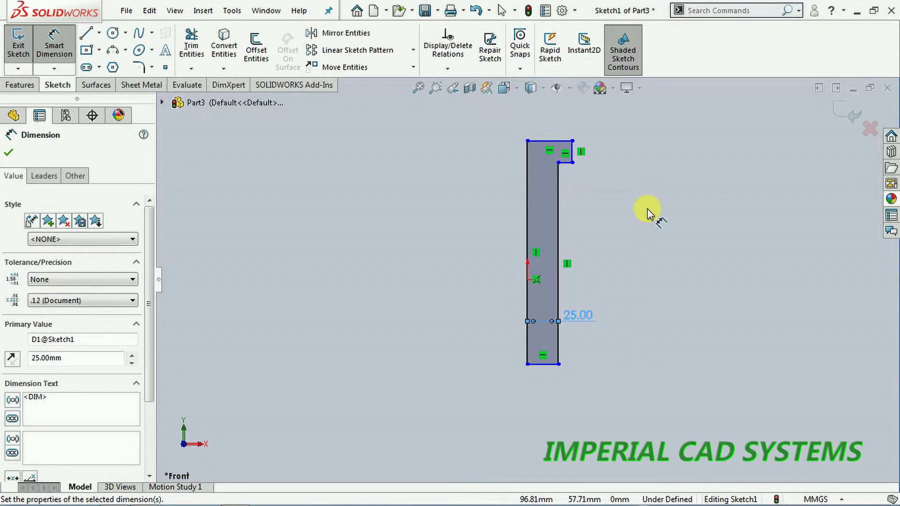
Step: Dimension the profile's top edge as 32 mm
left_click(546, 142)
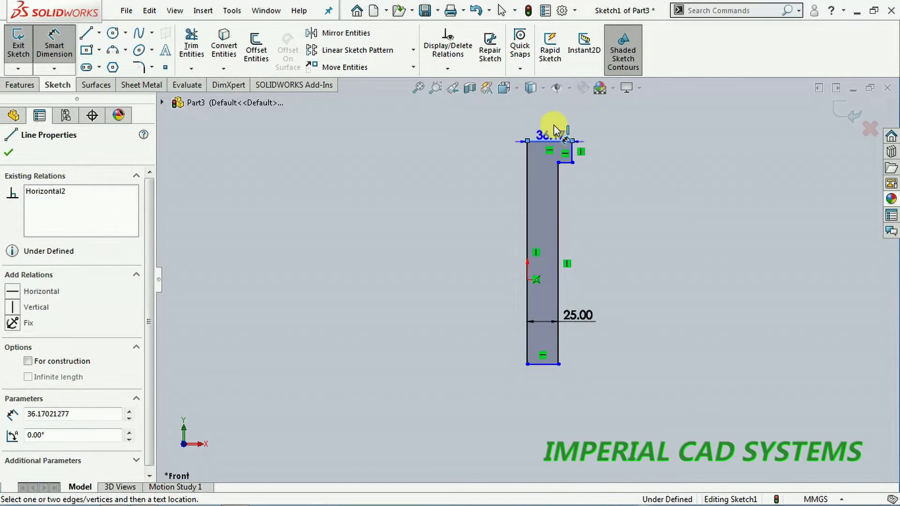
left_click(553, 117)
type("32")
key("Return")
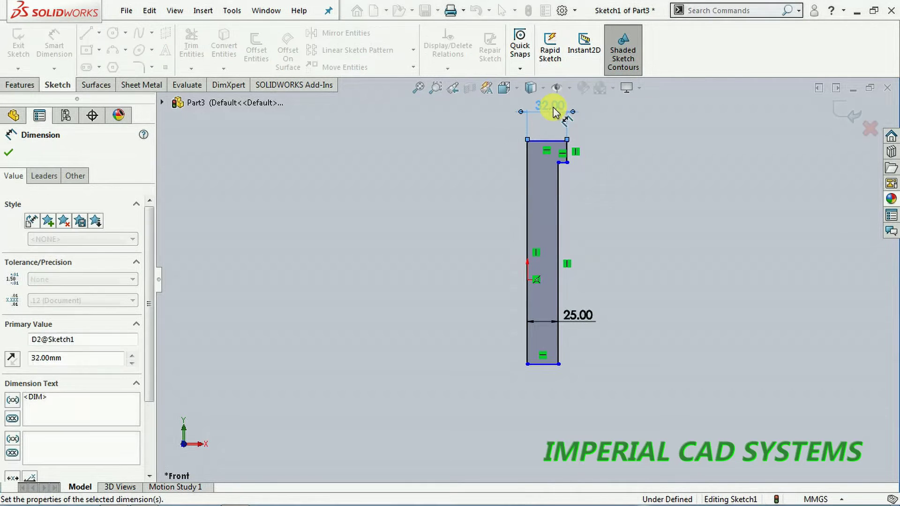
Step: Dimension the stem's outer vertical edge below the lip as 180 mm
left_click(563, 230)
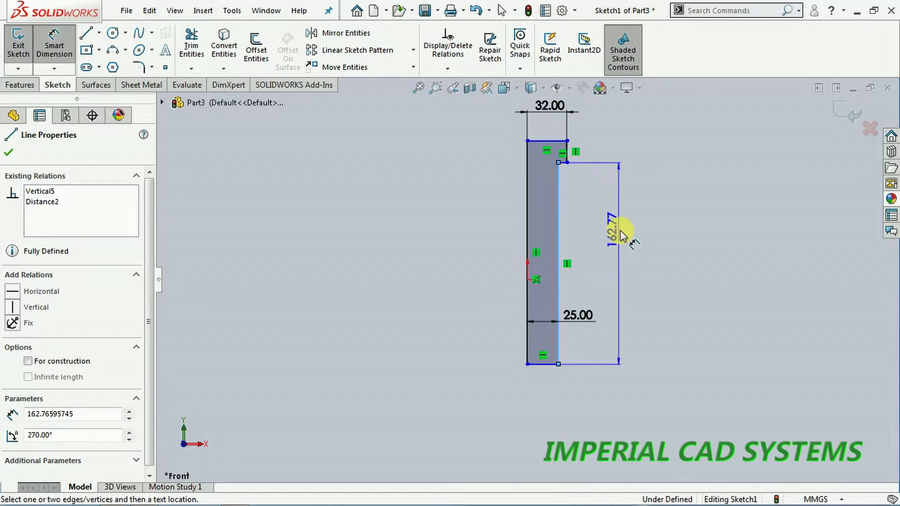
left_click(657, 257)
type("18")
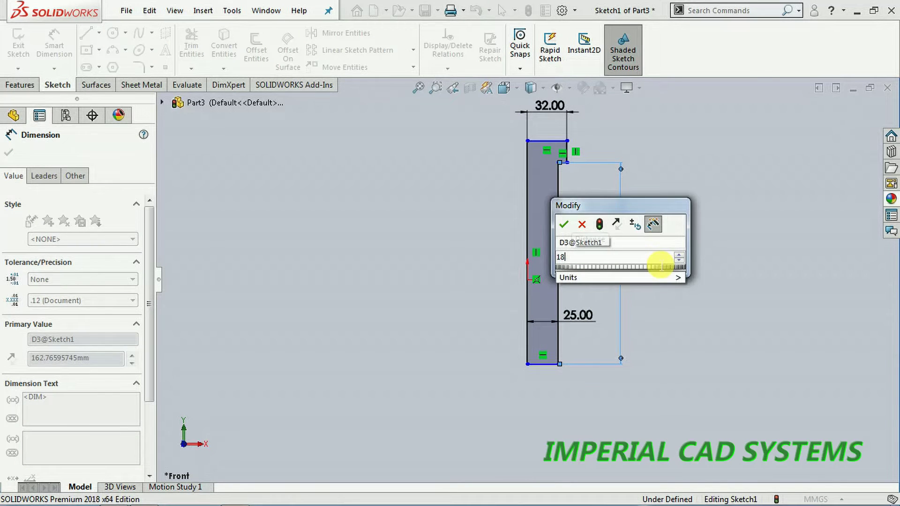
type("0")
key("Return")
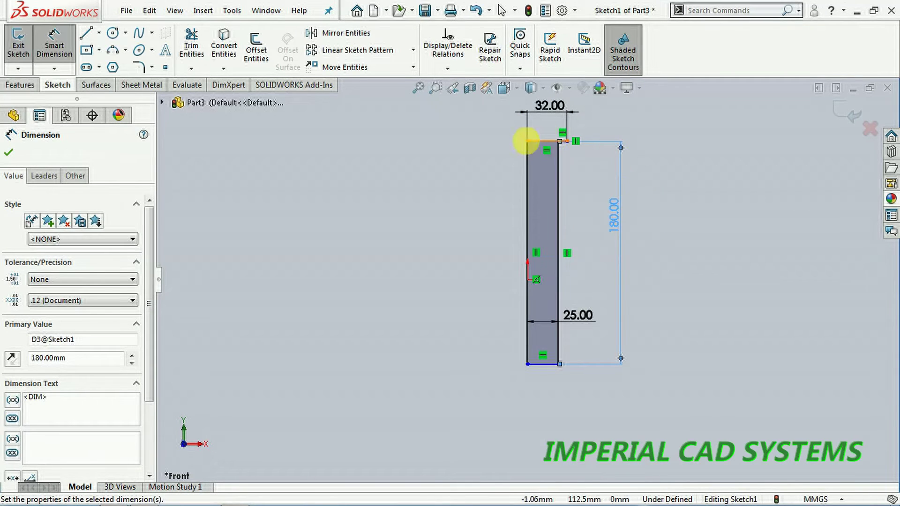
Step: Move the profile's top edge upward to thicken the collapsed lip to about 6 mm
scroll(555, 140, "down", 5)
scroll(560, 164, "down", 3)
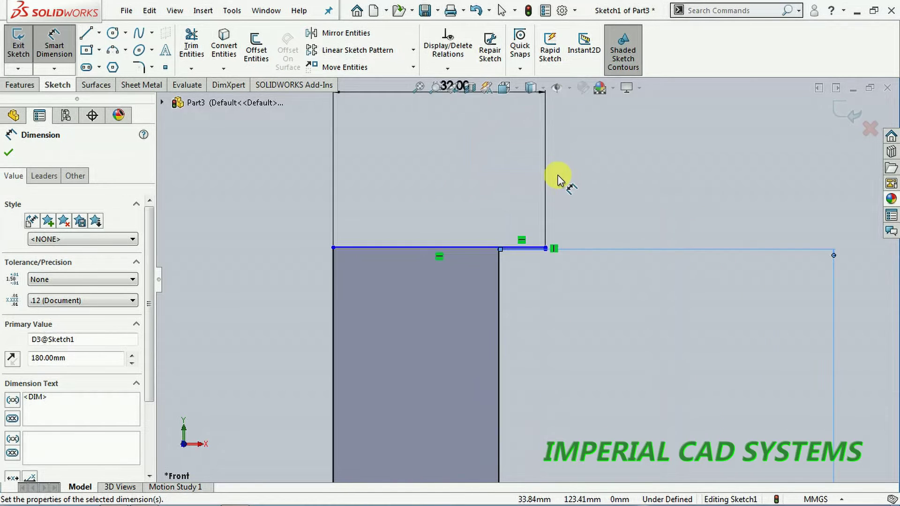
scroll(532, 317, "down", 6)
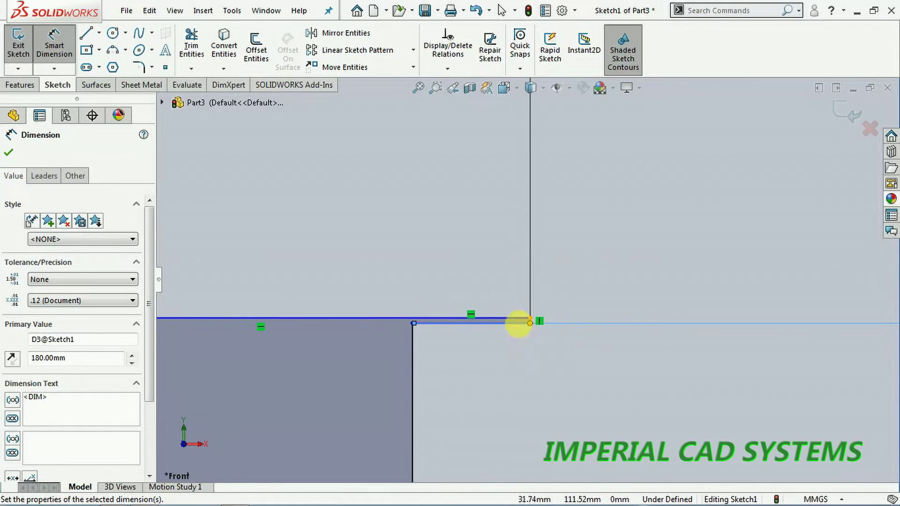
left_click(70, 54)
left_click_drag(313, 320, 323, 223)
left_click(603, 170)
Step: Dimension the short vertical edge of the lip as 6 mm
left_click(55, 42)
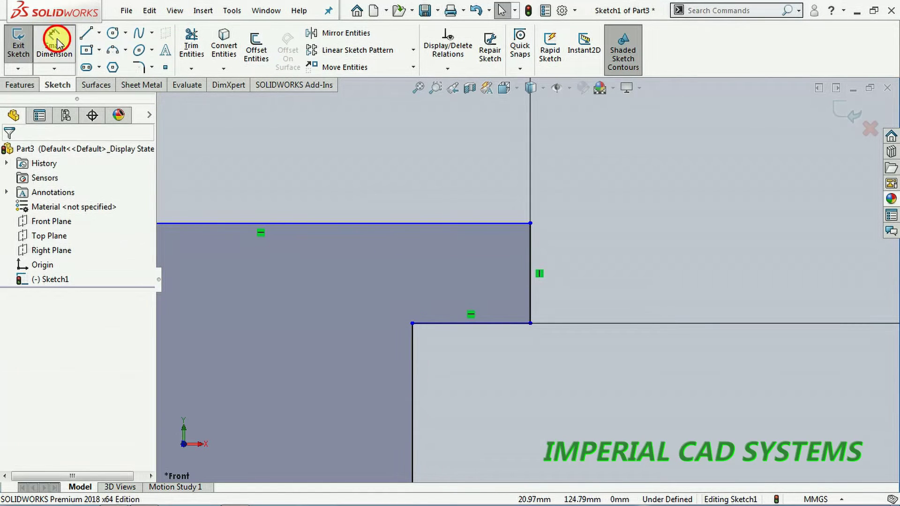
left_click(531, 254)
left_click(614, 254)
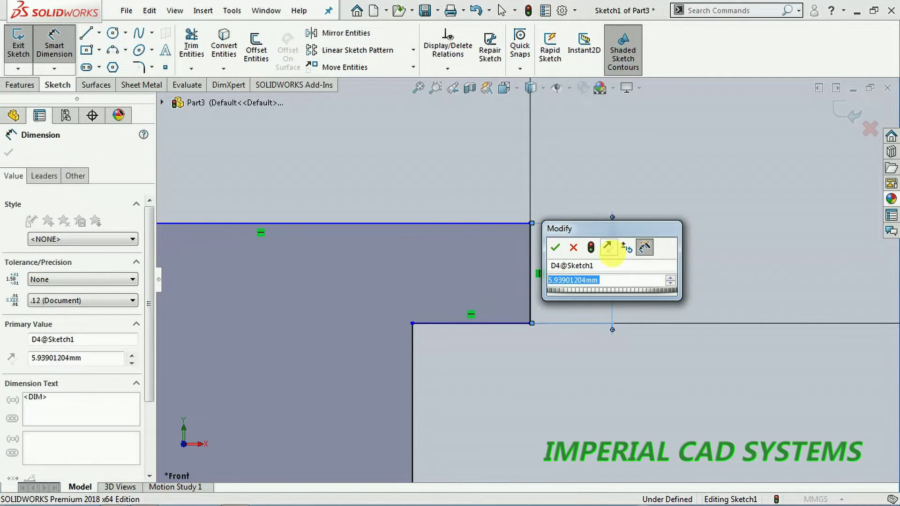
type("6")
key("Return")
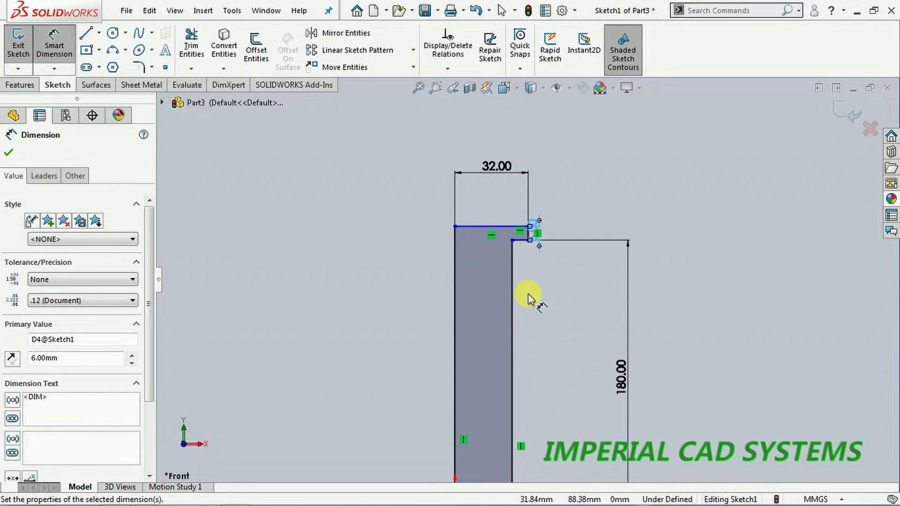
Step: Set the lip's thickness dimension to 10 mm
scroll(529, 299, "down", 2)
left_click(544, 197)
key("Escape")
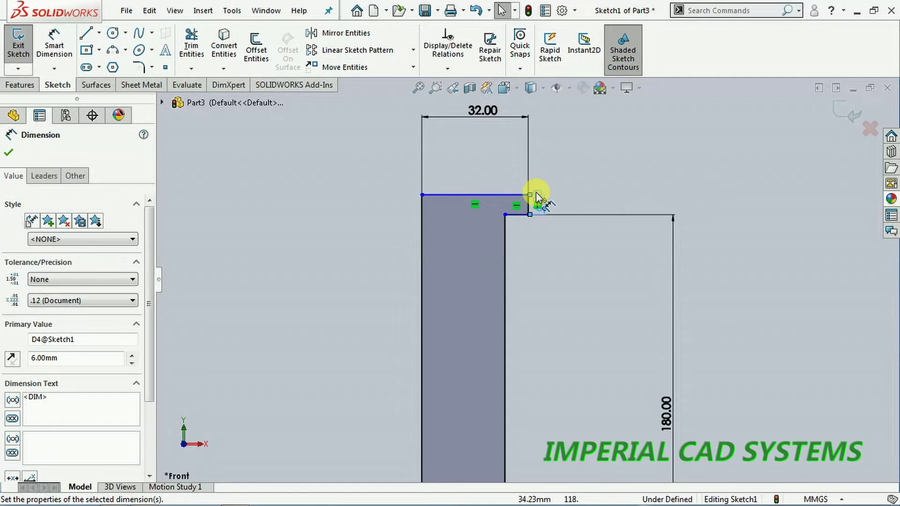
double_click(537, 197)
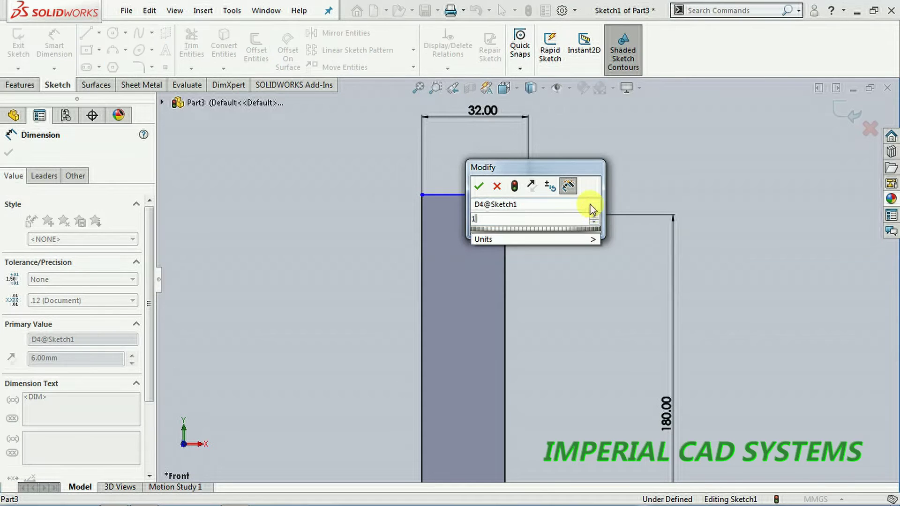
type("10")
key("Return")
Step: Try to dimension the full length of the profile's vertical edge that passes through the origin
scroll(597, 242, "down", 2)
scroll(593, 241, "up", 5)
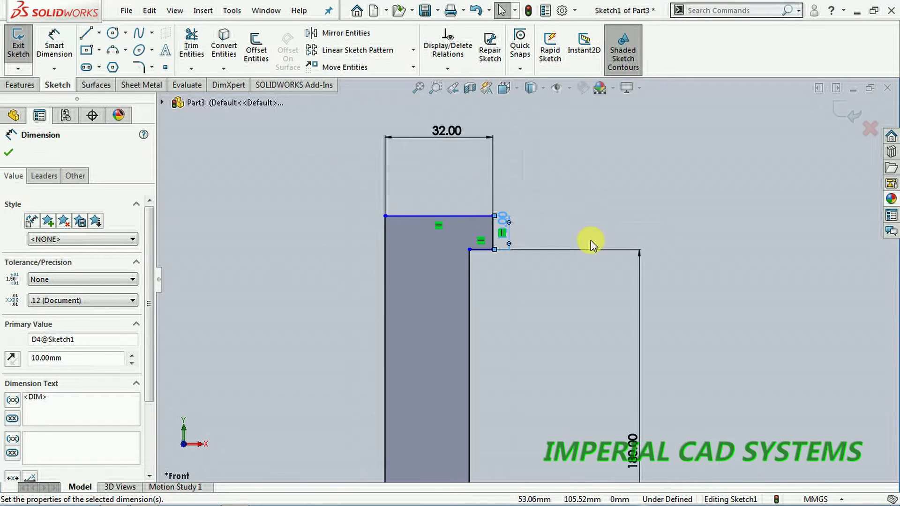
scroll(498, 342, "up", 2)
scroll(496, 331, "down", 3)
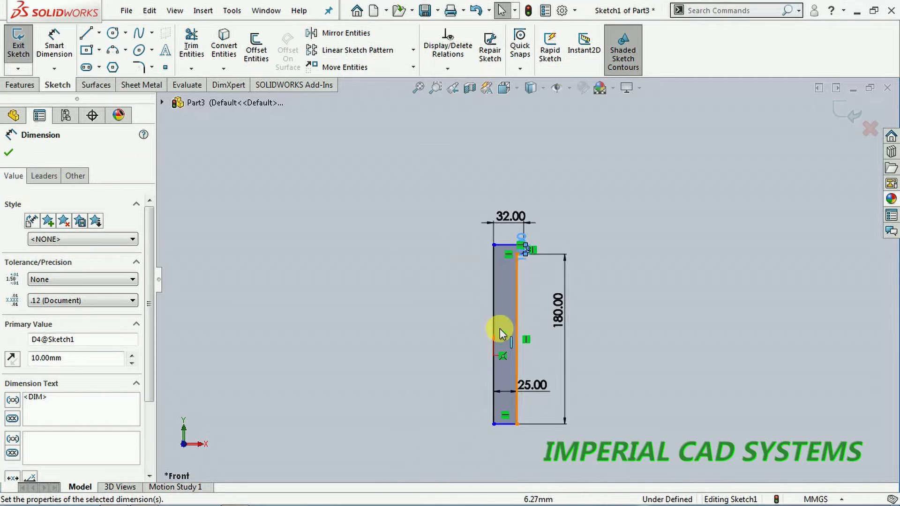
scroll(560, 201, "down", 3)
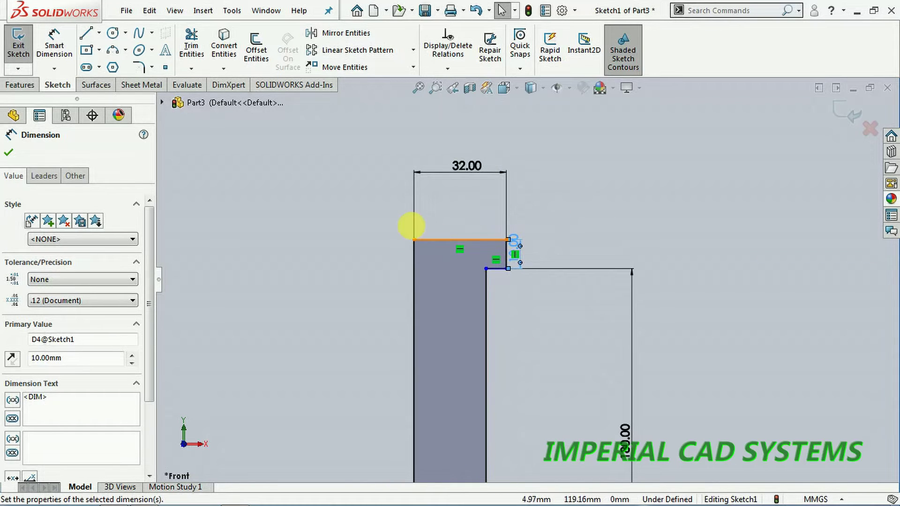
left_click(44, 33)
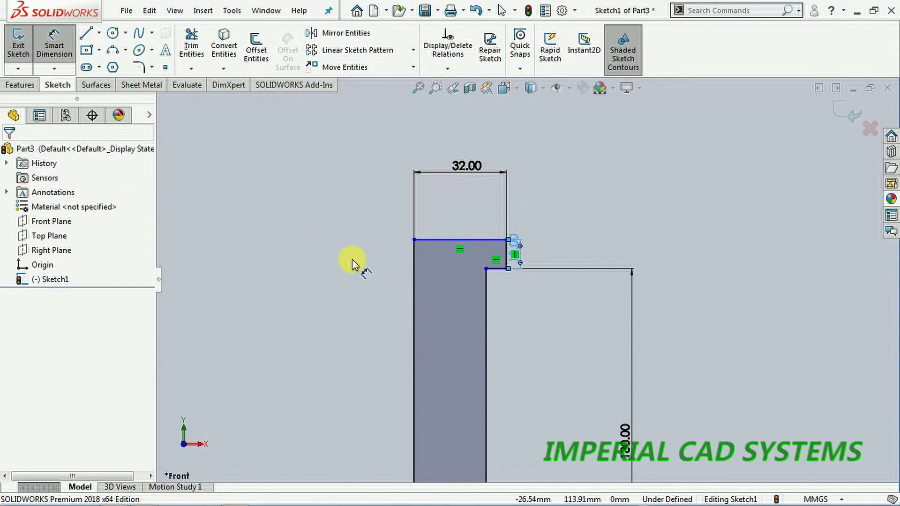
left_click(408, 291)
left_click(364, 281)
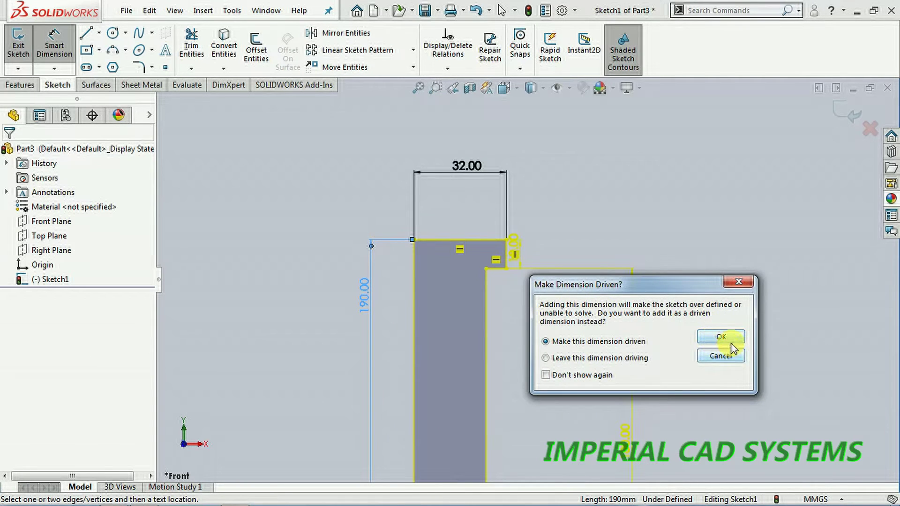
left_click(729, 358)
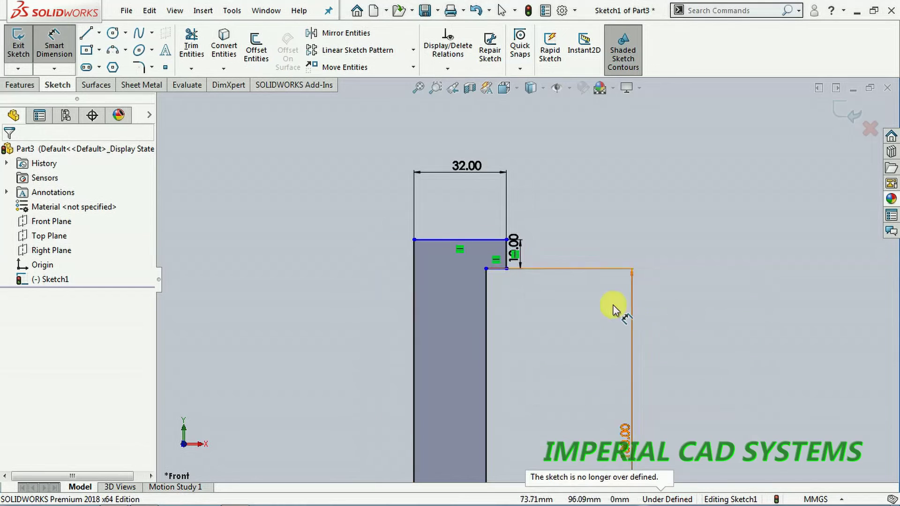
Step: Dimension the profile's top edge 120 mm above the origin and exit the sketch
scroll(635, 305, "up", 10)
scroll(518, 344, "down", 5)
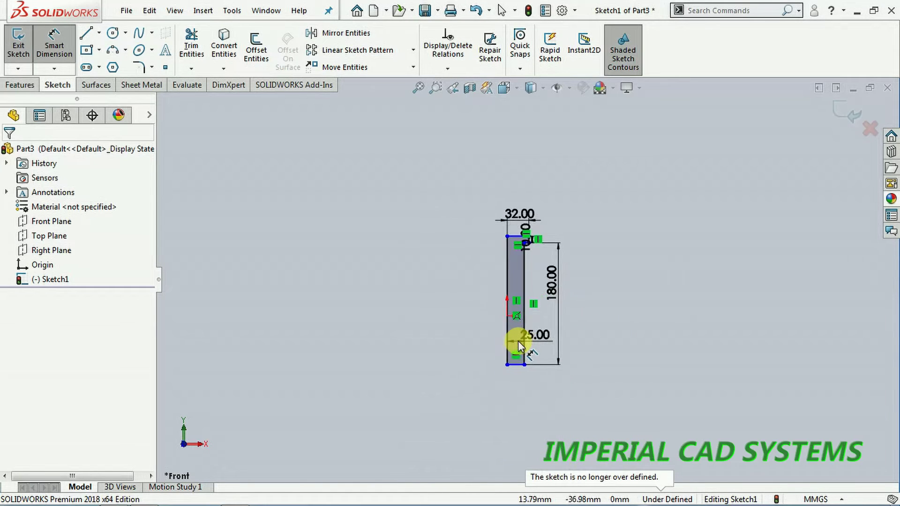
left_click(55, 39)
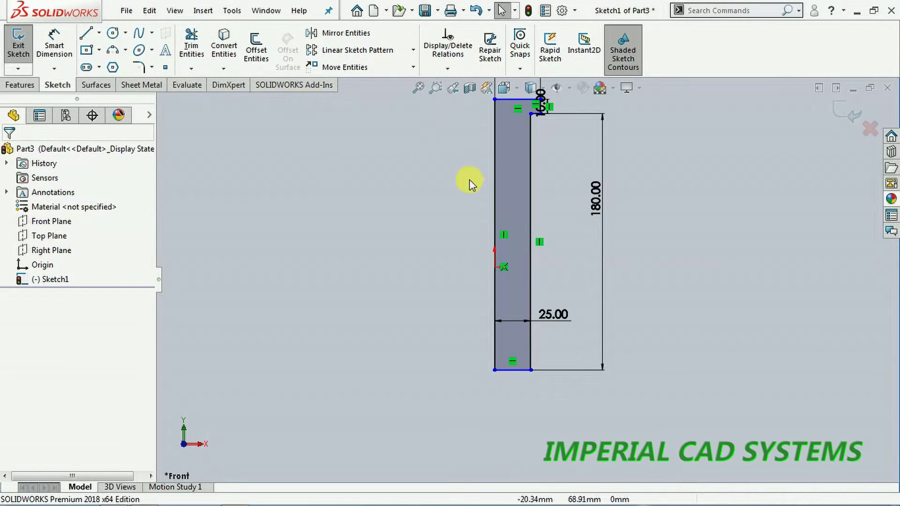
left_click(511, 98)
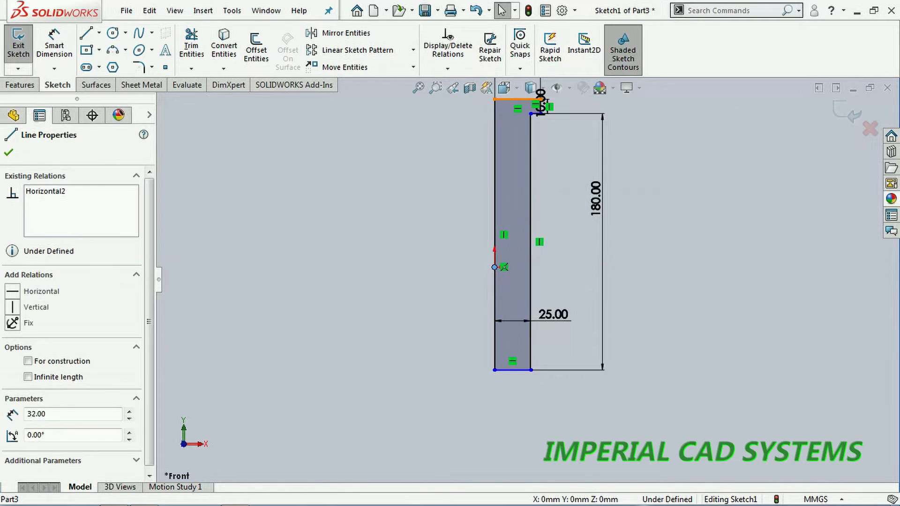
left_click(64, 60)
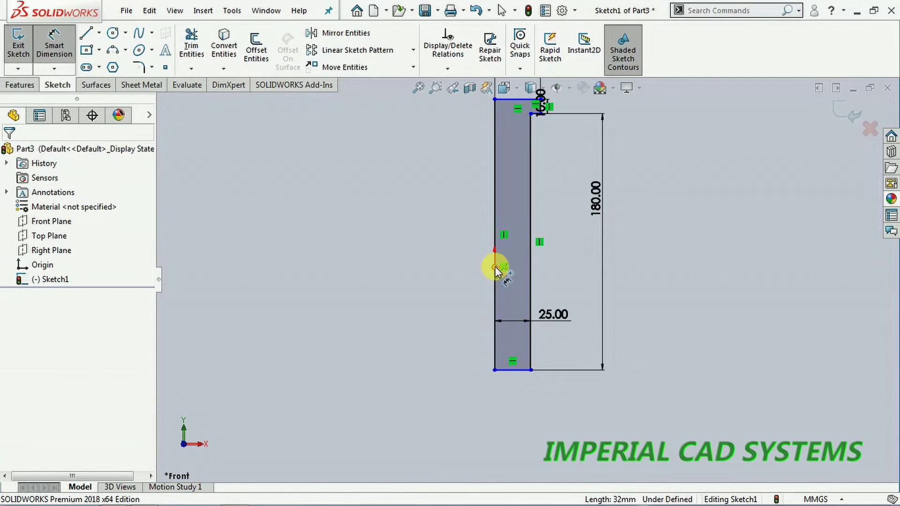
left_click(518, 104)
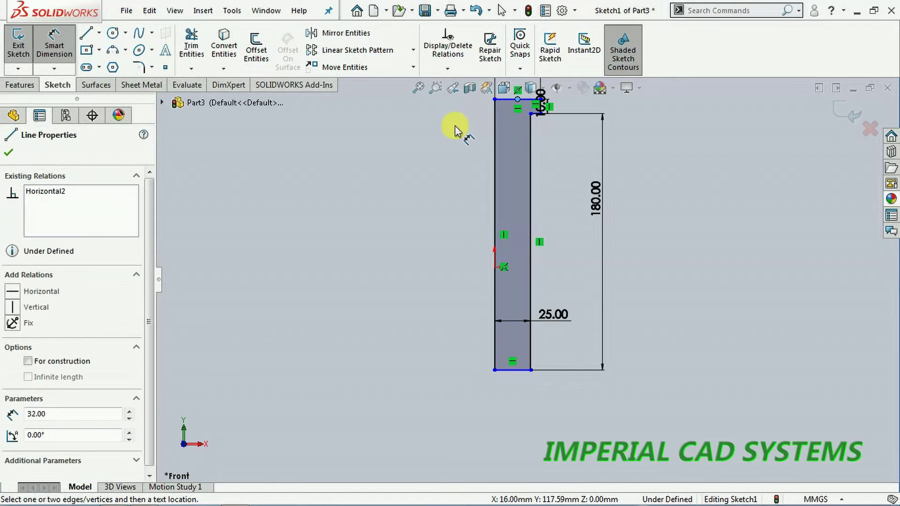
left_click(504, 100)
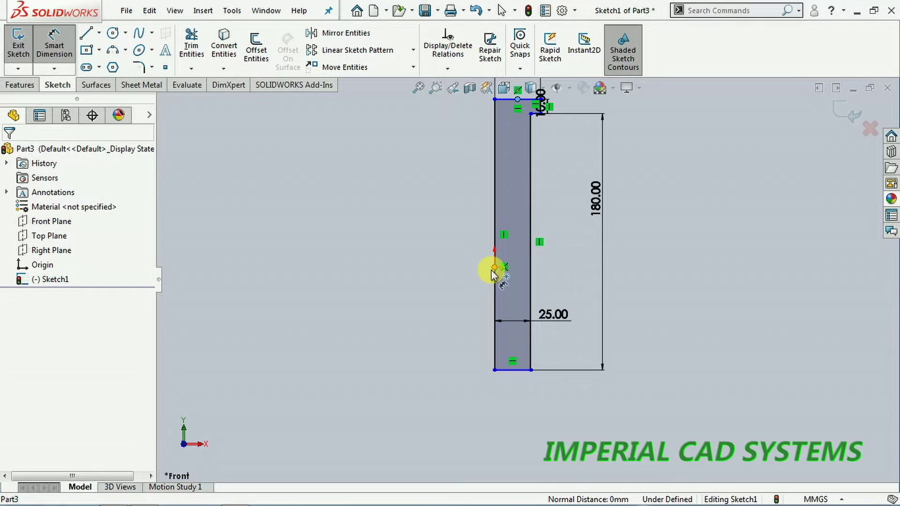
left_click(491, 269)
left_click(432, 160)
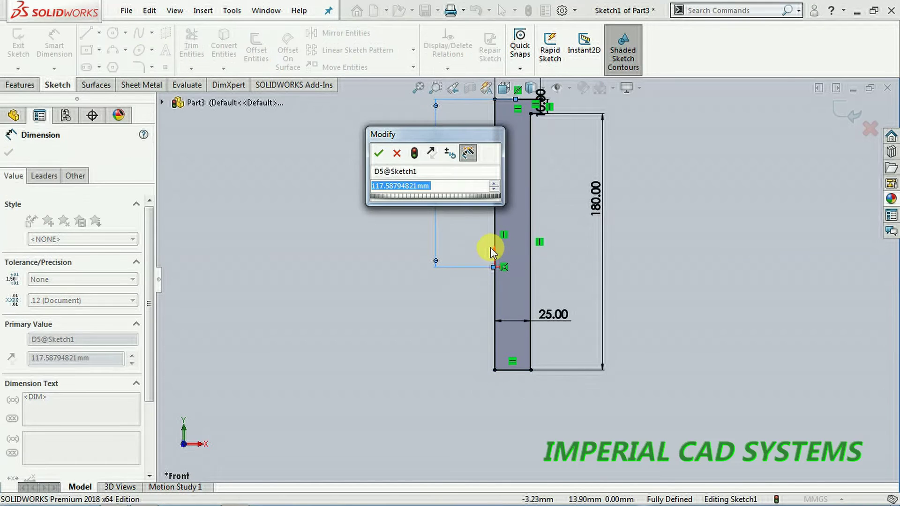
type("120")
key("Return")
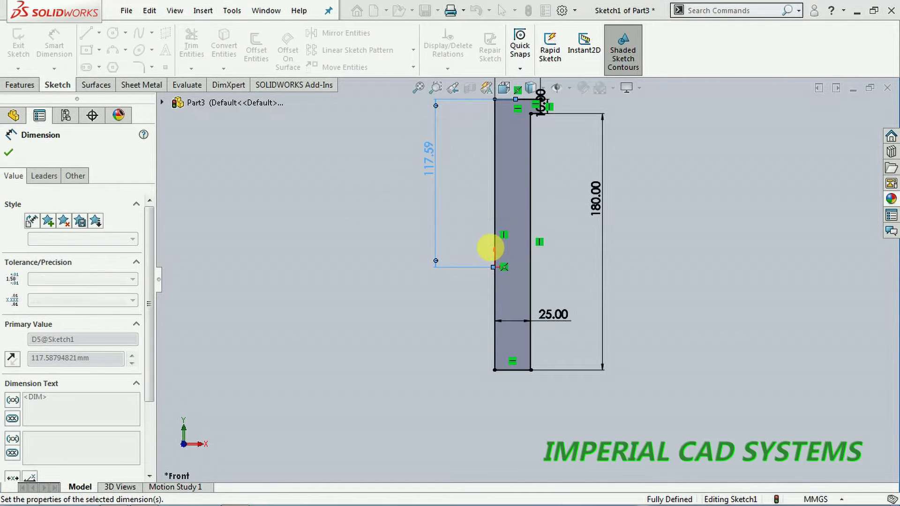
left_click(836, 109)
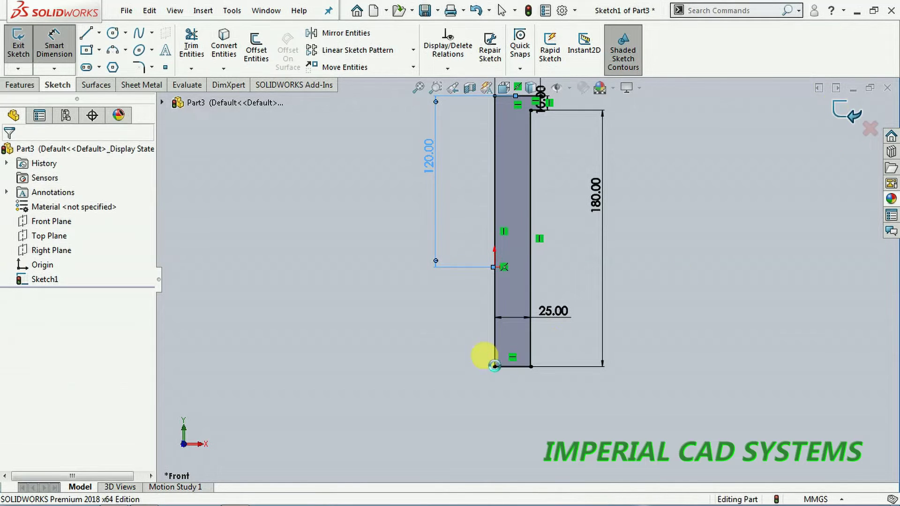
Step: Revolve the headed-shaft profile 360 degrees about its long vertical edge through the origin
key("f")
left_click(599, 176)
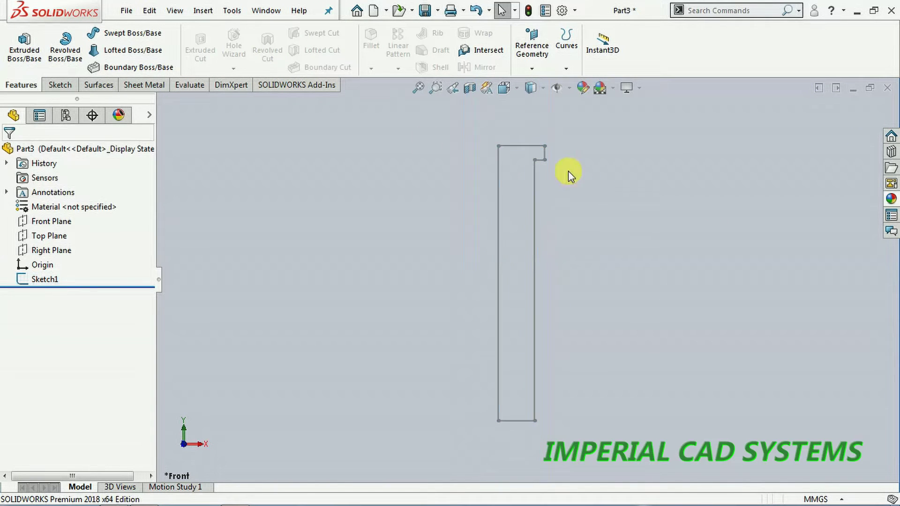
left_click(63, 47)
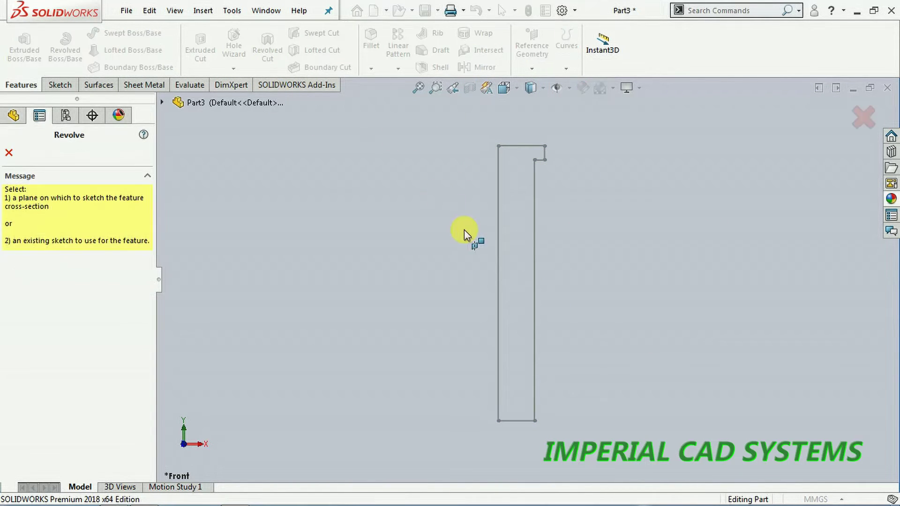
left_click(497, 244)
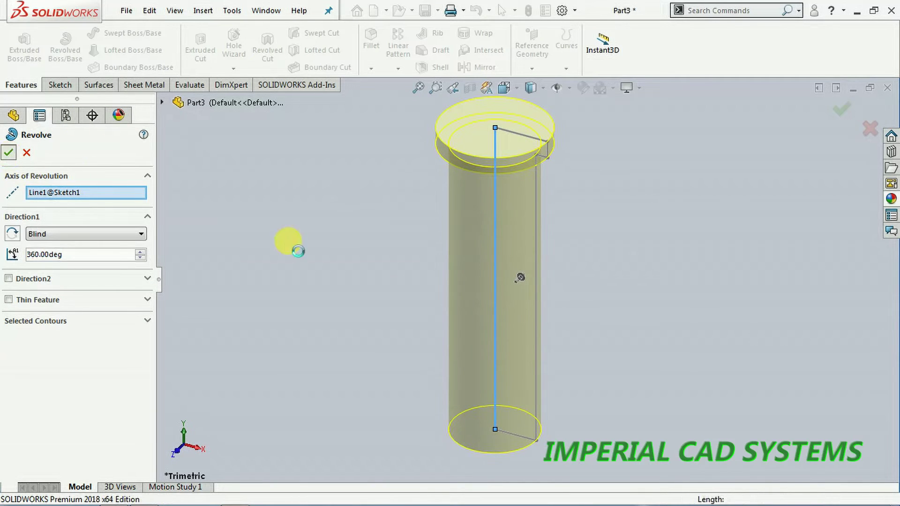
Step: Start a helix on the shaft's flat end face and sketch a 25 mm radius circle centred on the origin, matching the shaft's edge
scroll(546, 312, "down", 5)
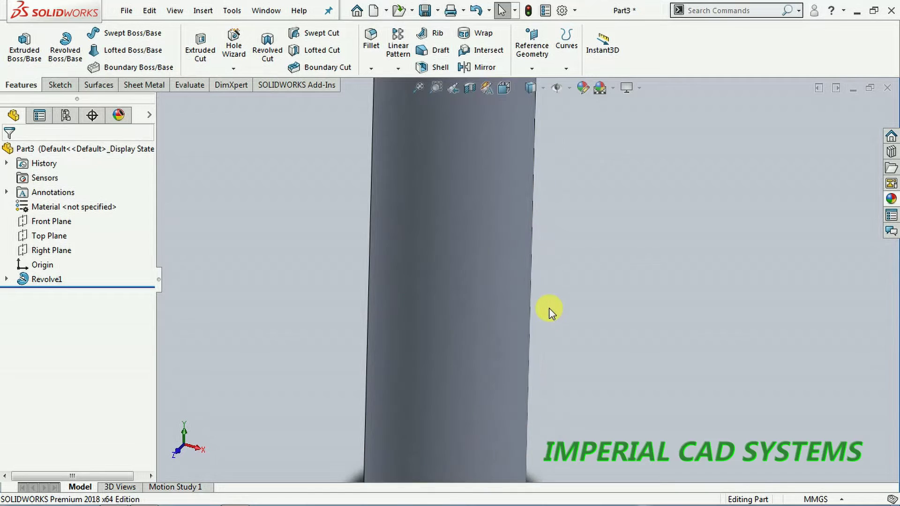
scroll(547, 308, "up", 5)
middle_click_drag(547, 308, 597, 241)
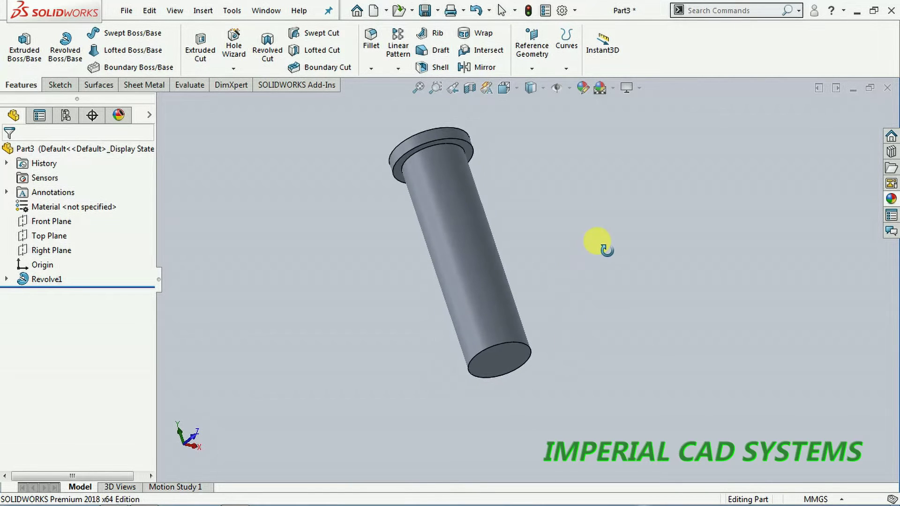
scroll(547, 255, "down", 3)
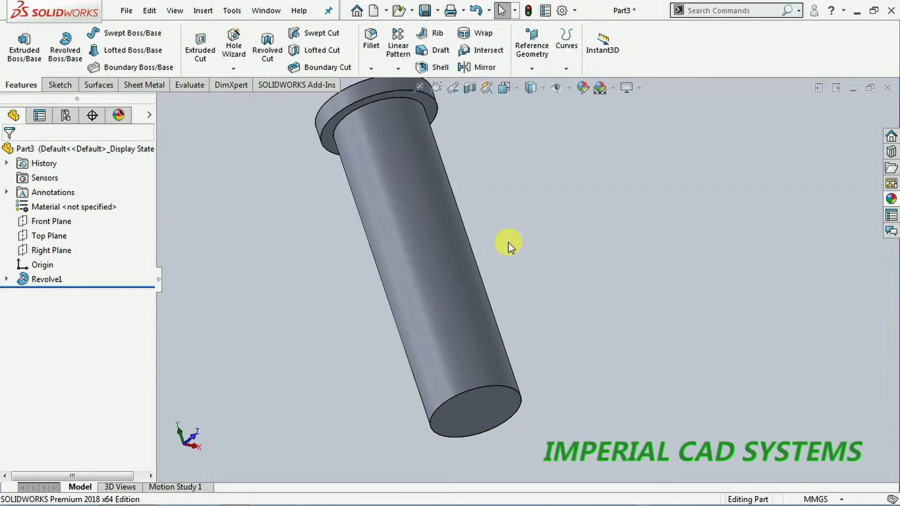
left_click(565, 71)
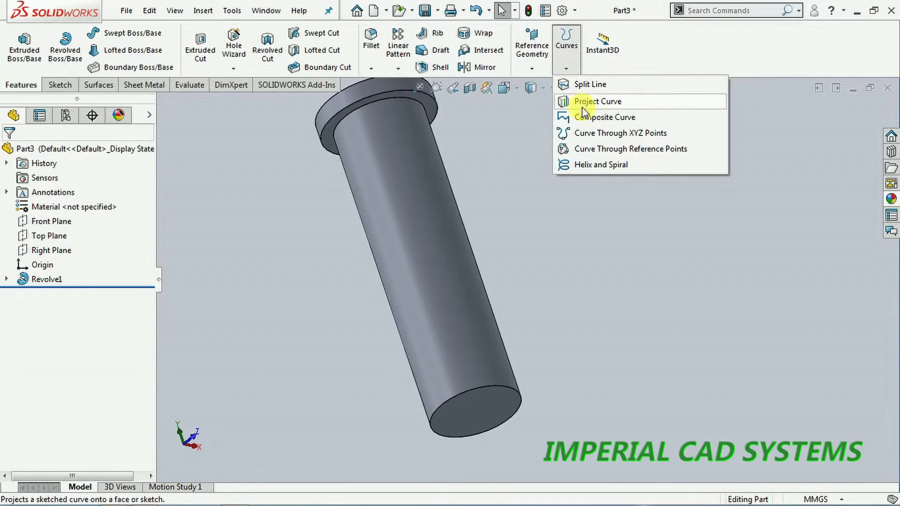
left_click(586, 163)
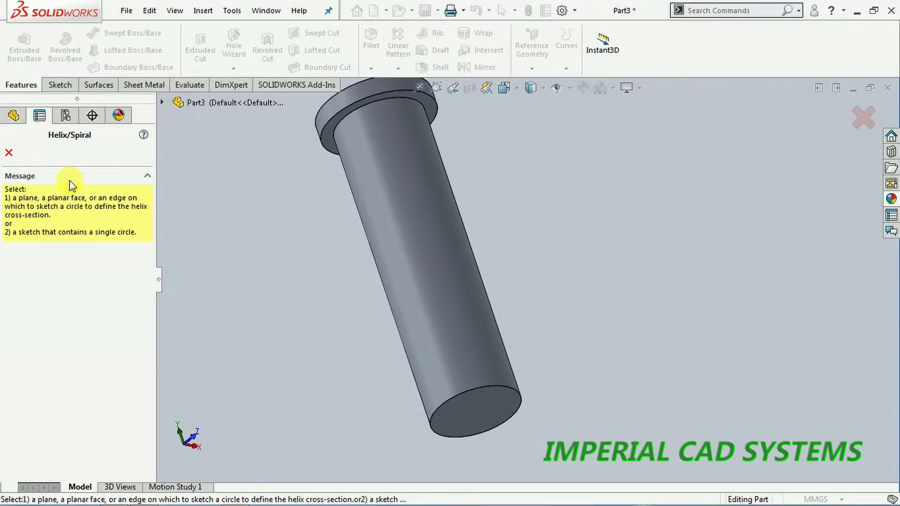
left_click(496, 409)
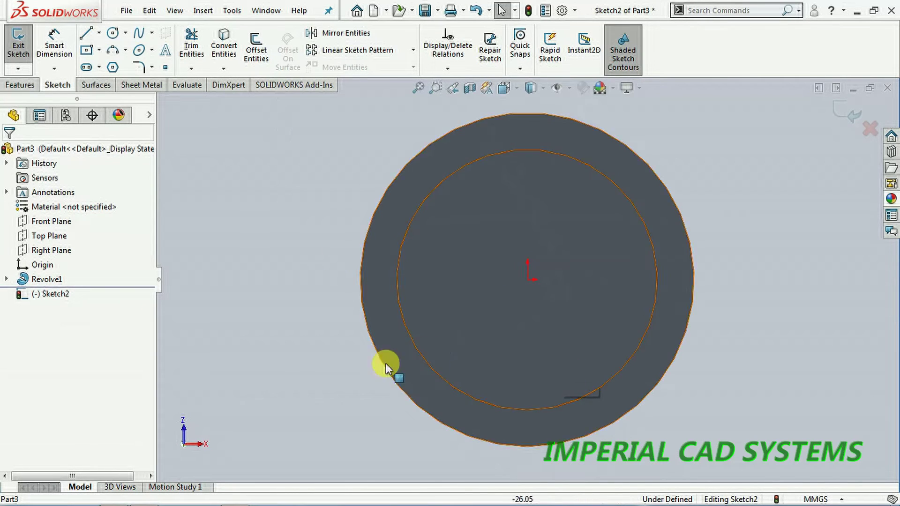
left_click(111, 34)
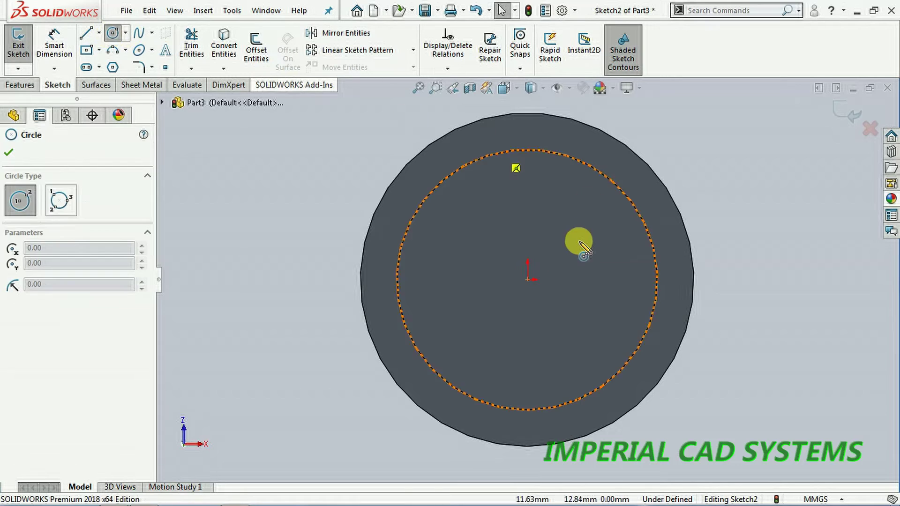
left_click(529, 280)
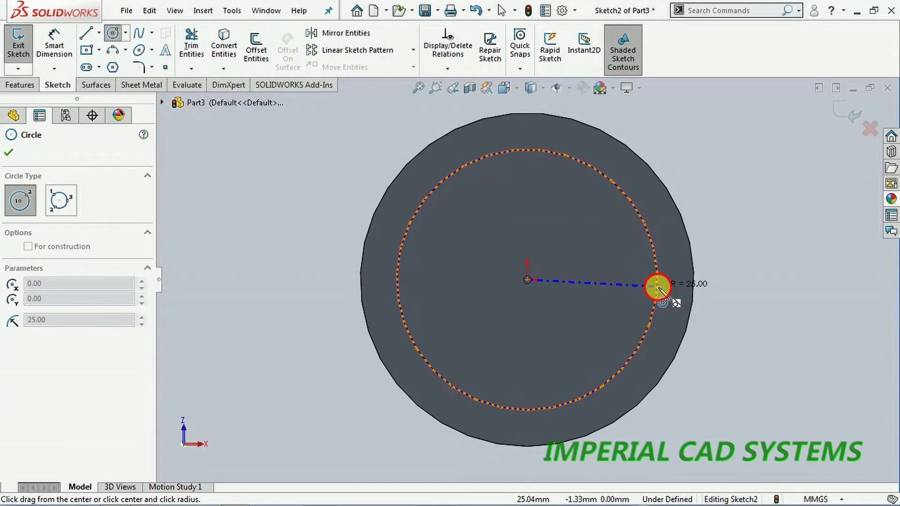
left_click(659, 288)
Step: Dimension the circle's diameter and finish the helix base sketch
left_click(54, 44)
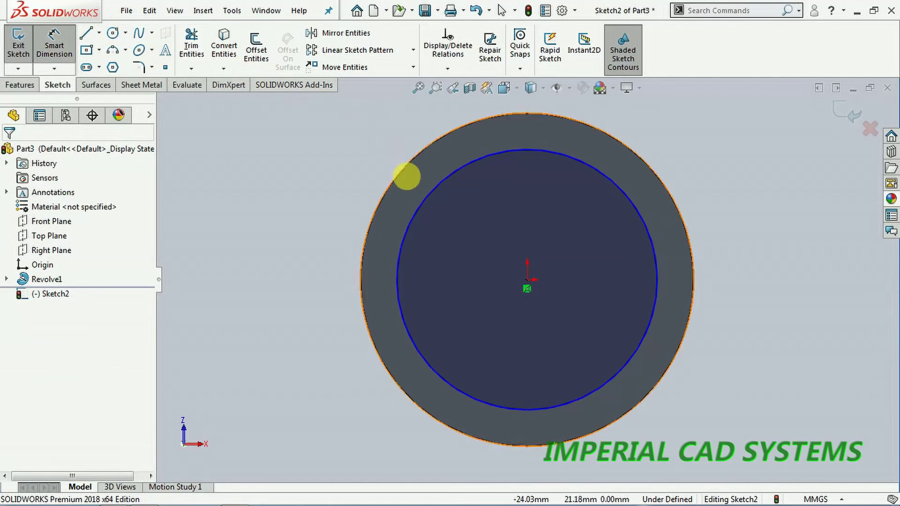
left_click(426, 194)
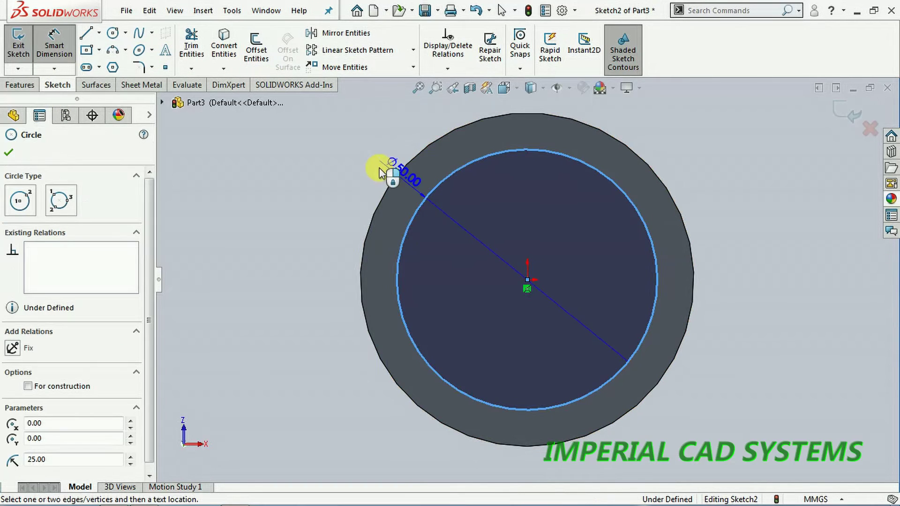
left_click(236, 136)
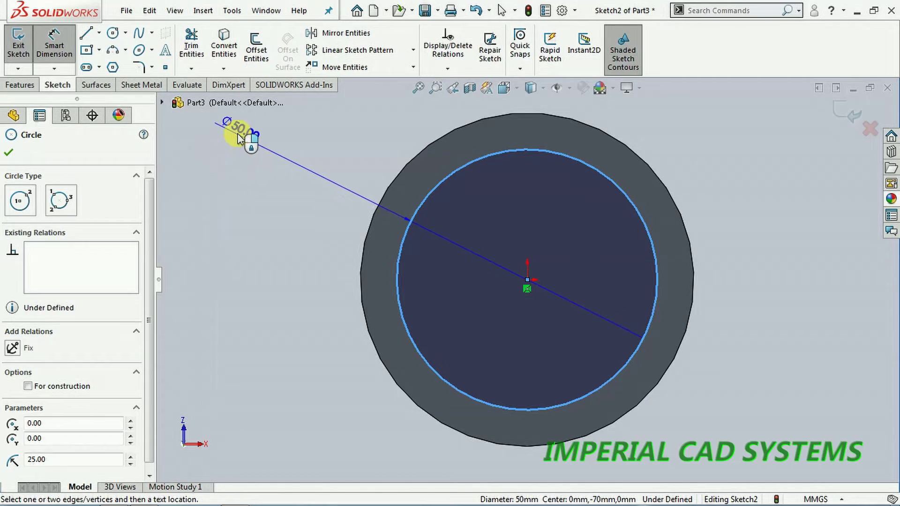
left_click(179, 129)
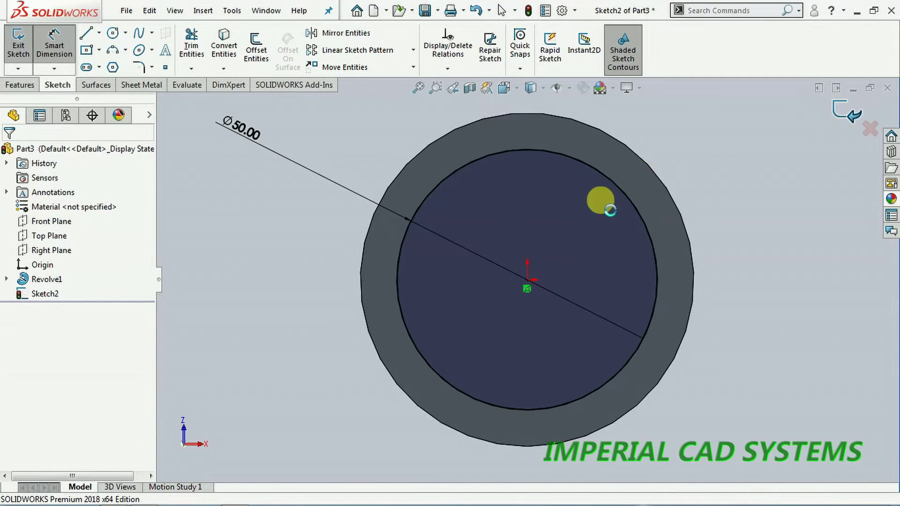
Step: Create the helix in reversed direction along the shaft with a height of 150 mm and a constant pitch of 10 mm
key("h")
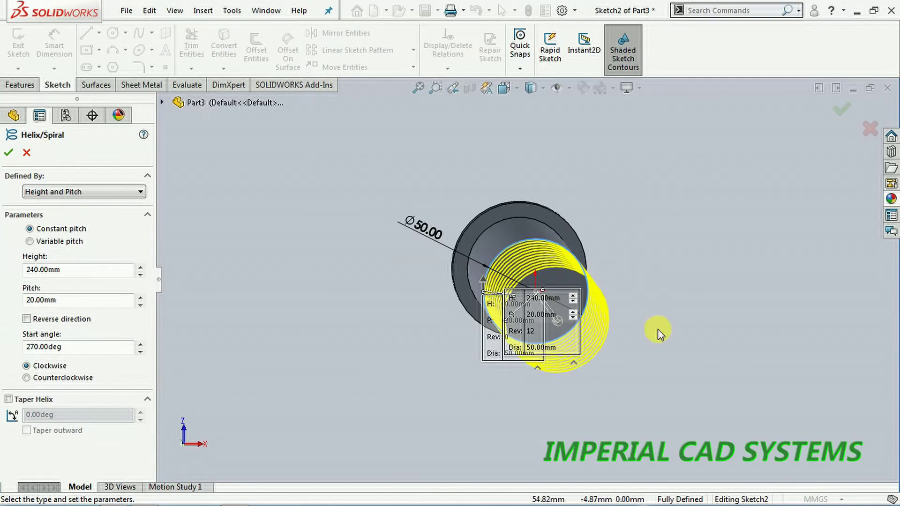
mouse_move(647, 221)
middle_mouse_down()
mouse_move(689, 307)
mouse_move(680, 299)
middle_mouse_up()
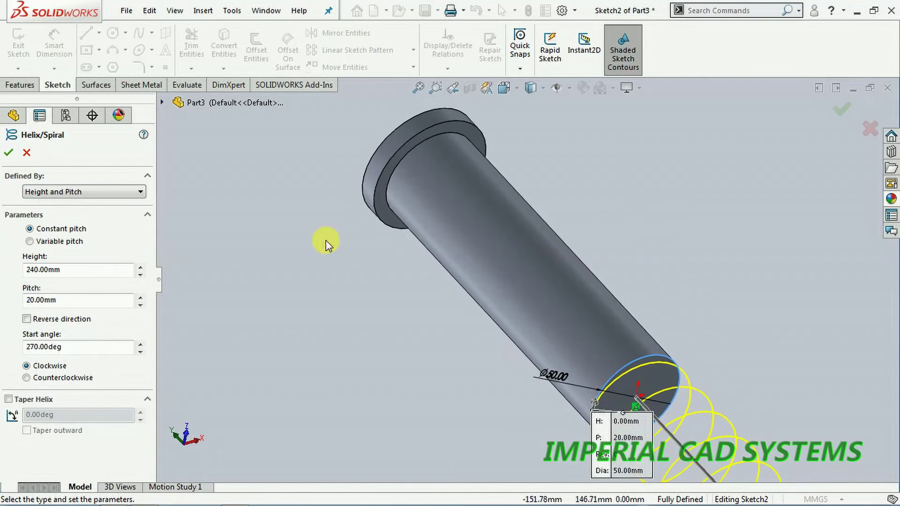
left_click(27, 319)
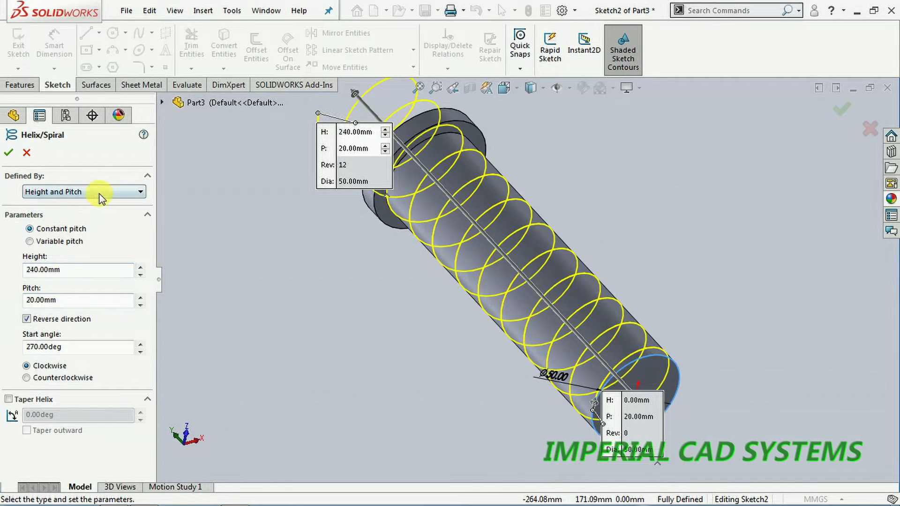
left_click_drag(74, 276, 18, 277)
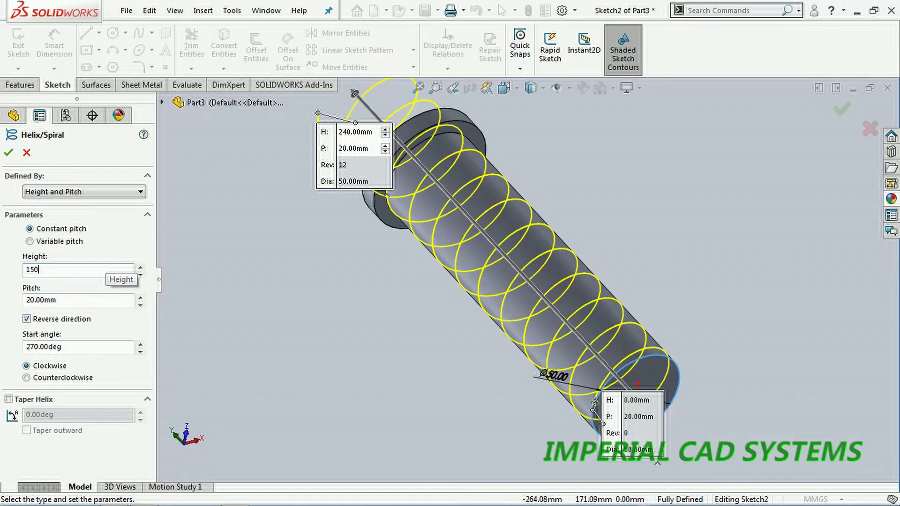
key("Return")
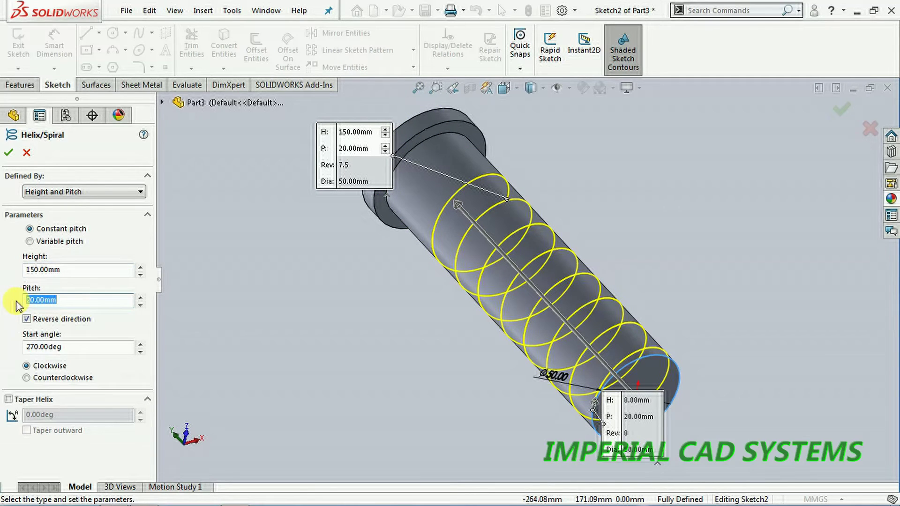
type("10")
key("Return")
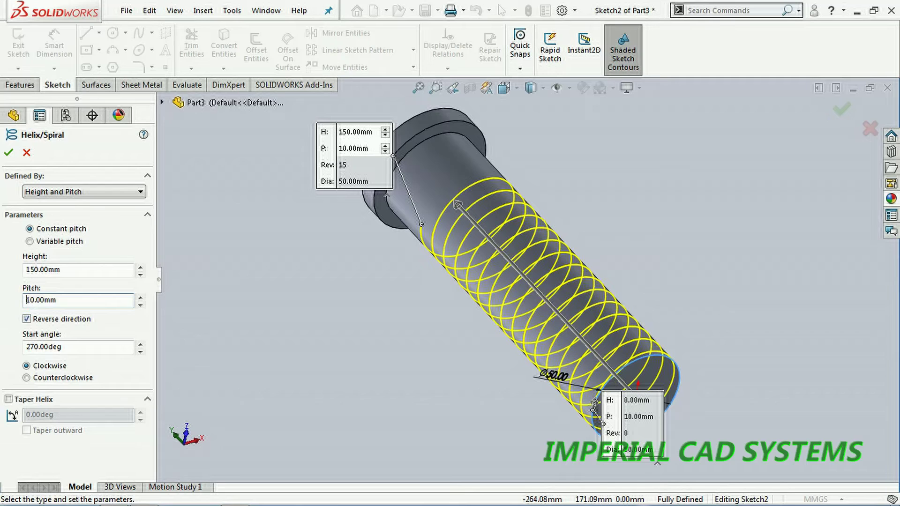
left_click(9, 155)
Step: Cut a helical groove into the shaft with a swept cut along the helix, using a circular profile of 7 mm diameter
middle_click_drag(302, 304, 403, 260)
left_click(519, 182)
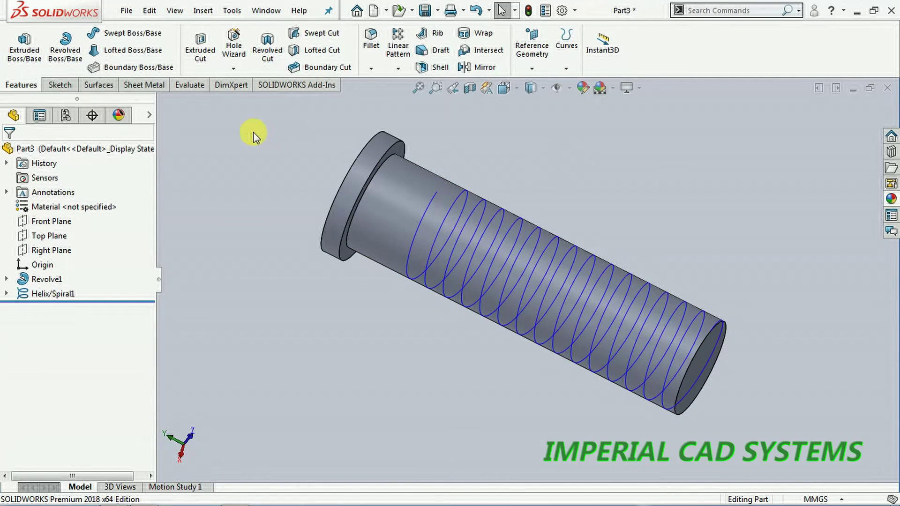
left_click(317, 35)
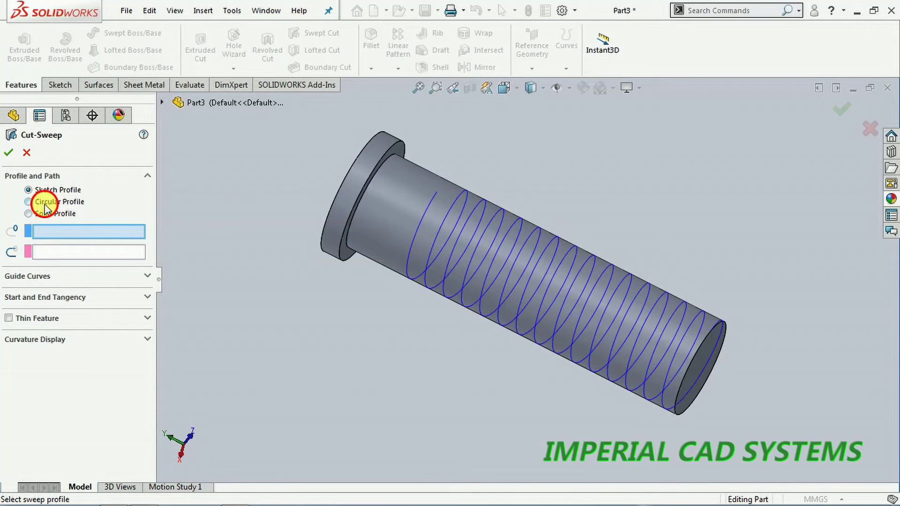
left_click(29, 202)
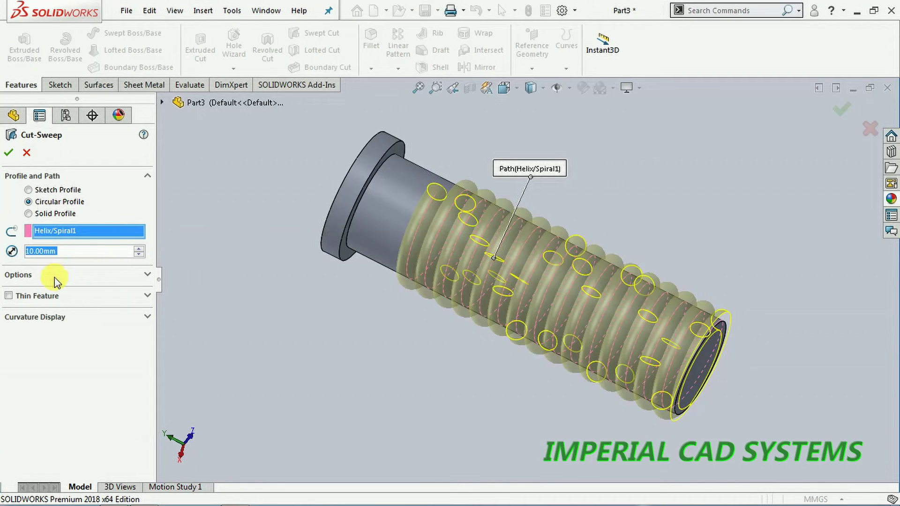
left_click(74, 252)
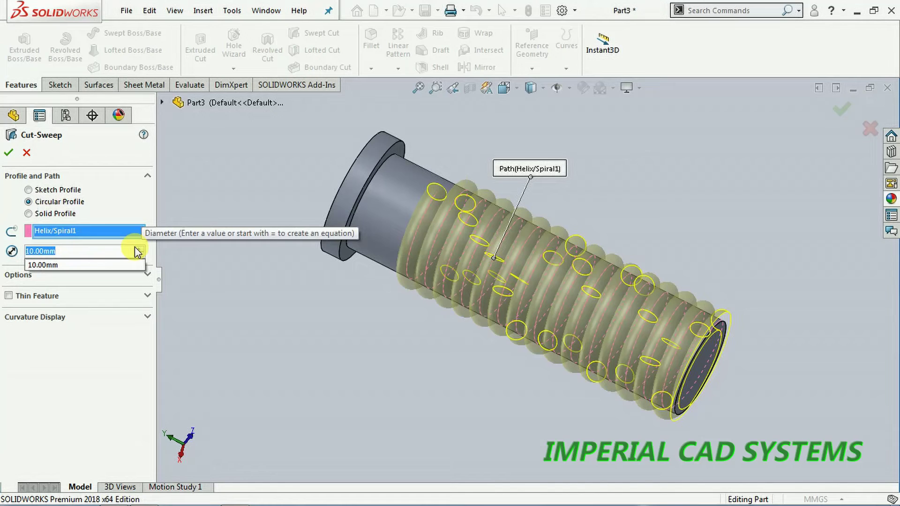
type("5")
key("Return")
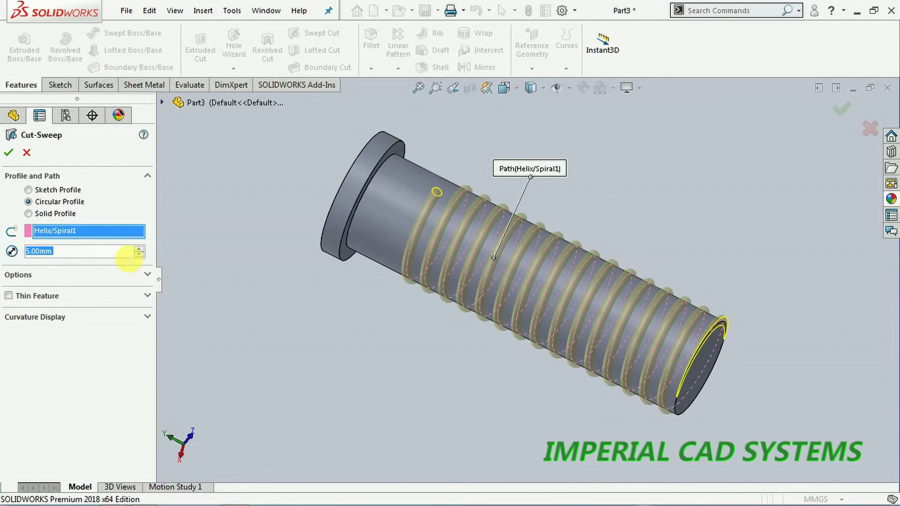
type("7")
key("Return")
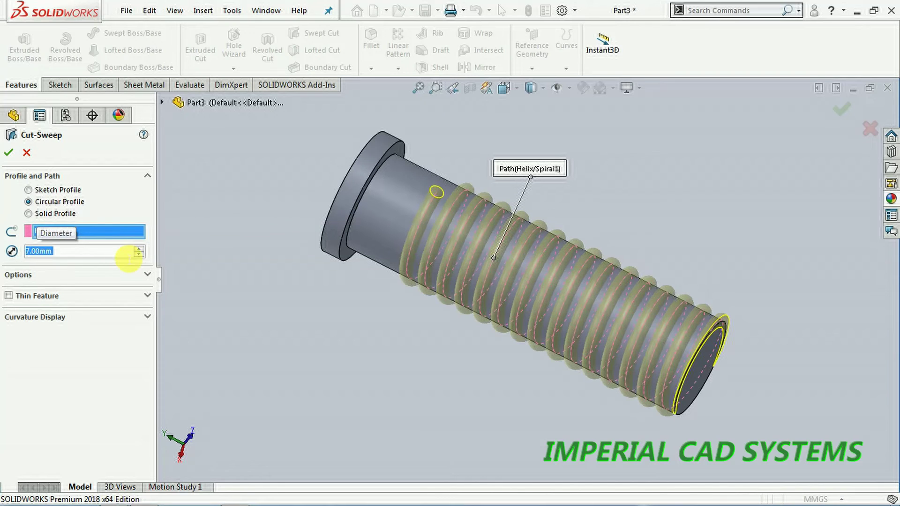
left_click(9, 153)
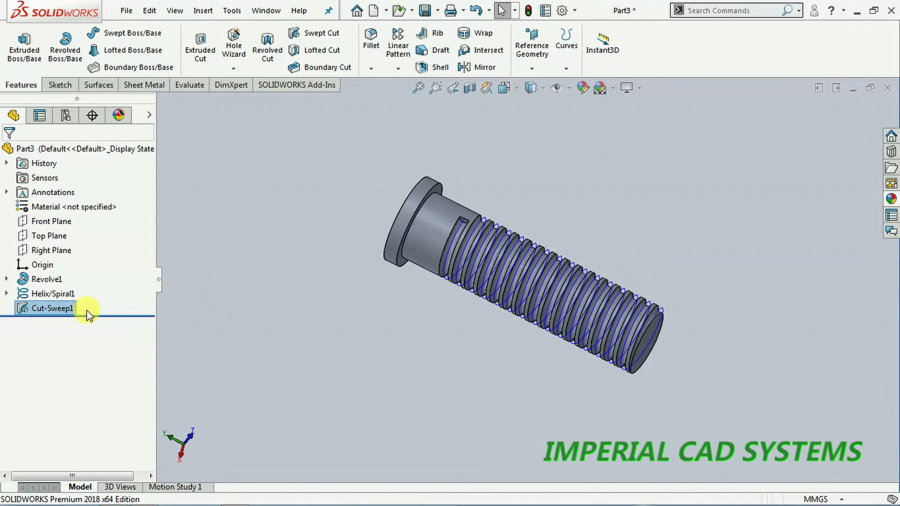
Step: Edit the swept cut and set its circular profile diameter to 5 mm
right_click(67, 314)
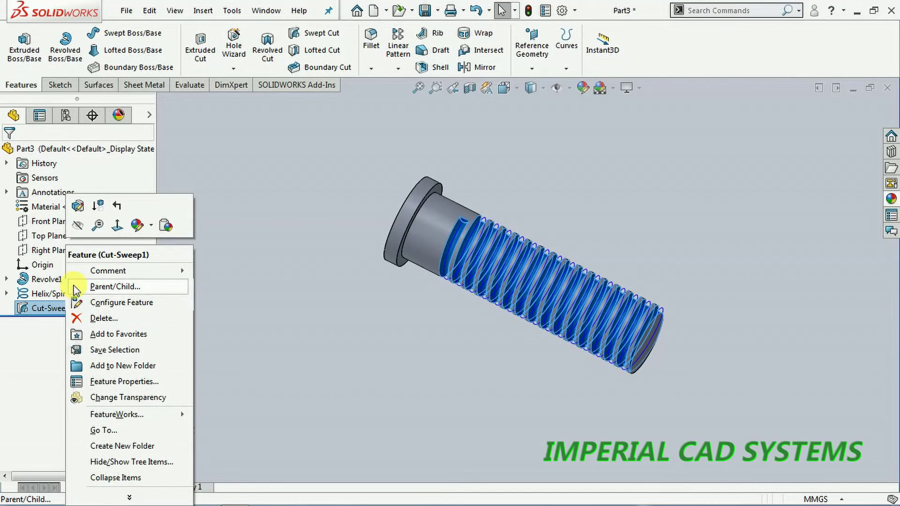
left_click(79, 210)
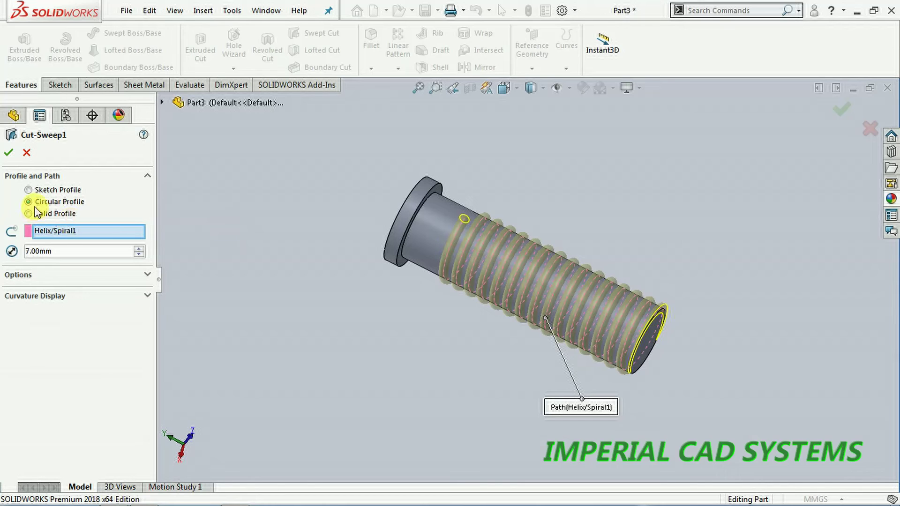
left_click_drag(52, 252, 30, 252)
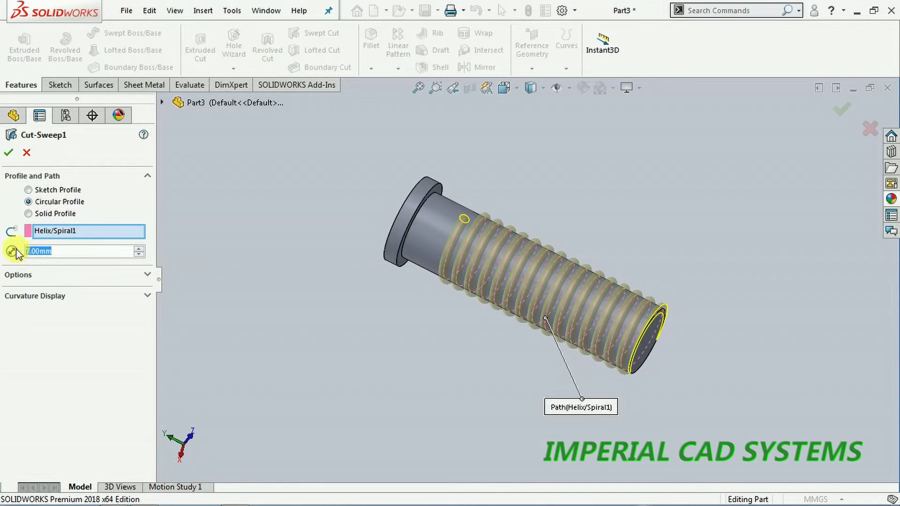
type("5")
key("Return")
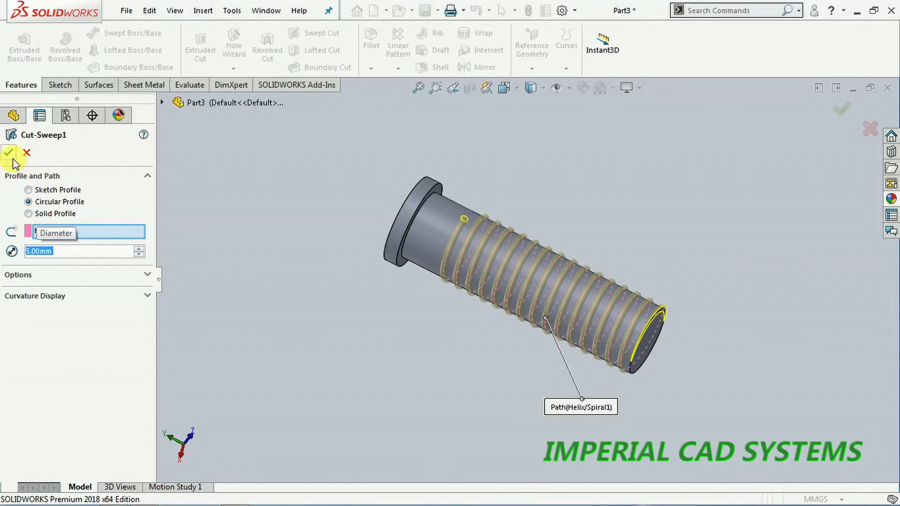
left_click(9, 156)
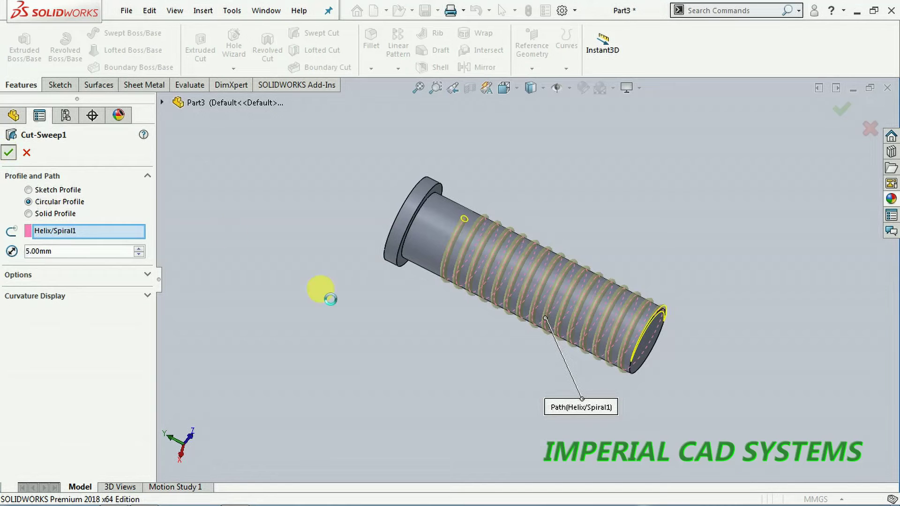
Step: Delete the circular-profile swept cut from the shaft
middle_click_drag(388, 356, 693, 245)
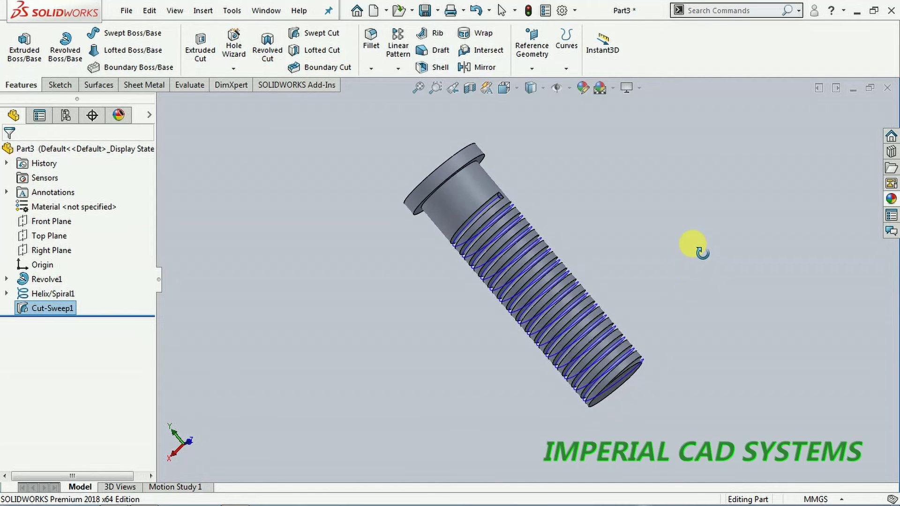
key("Left")
key("Down")
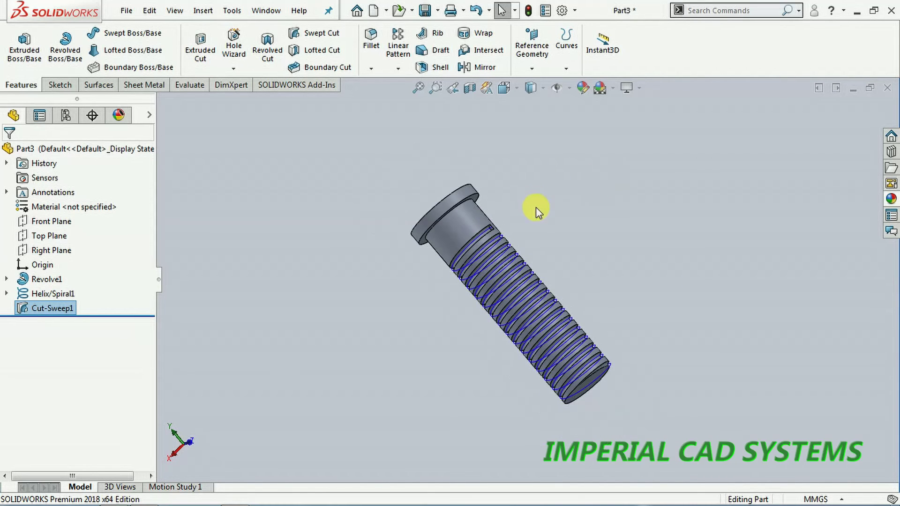
key("Down")
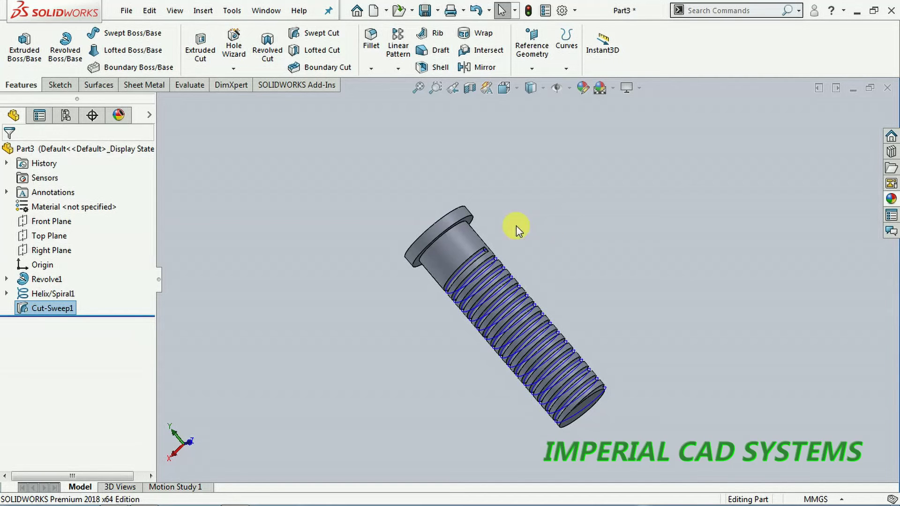
scroll(490, 257, "down", 2)
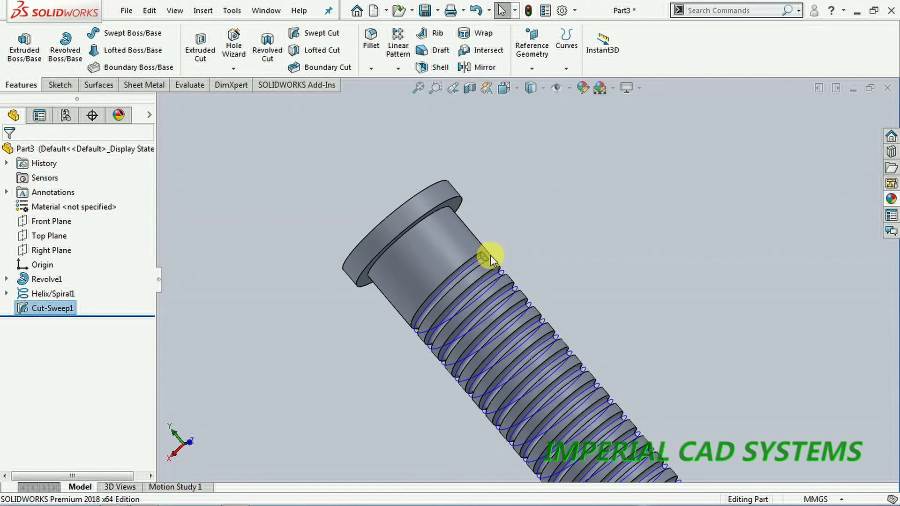
scroll(552, 240, "up", 2)
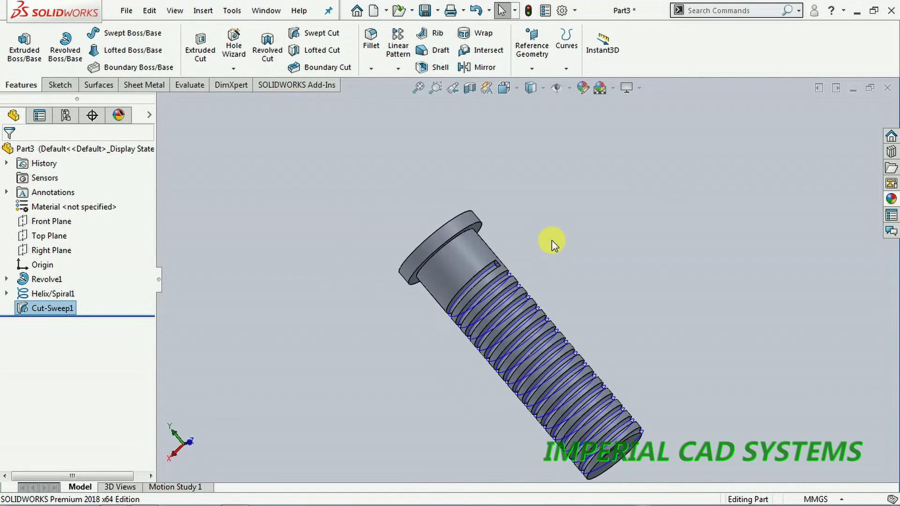
right_click(56, 307)
left_click(97, 320)
left_click(806, 143)
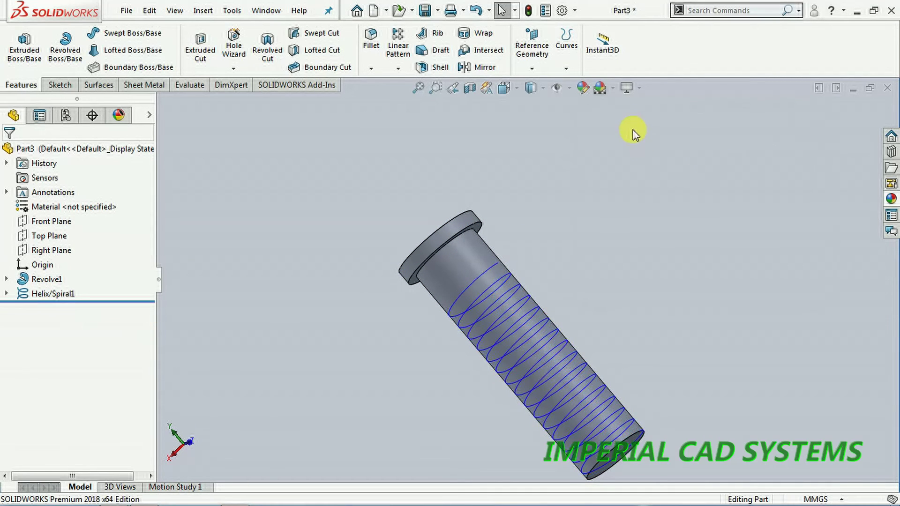
Step: Create a reference plane perpendicular to the helix and coincident with its end point near the shaft's head
left_click(576, 69)
left_click(534, 67)
left_click(533, 67)
left_click(534, 67)
left_click(542, 84)
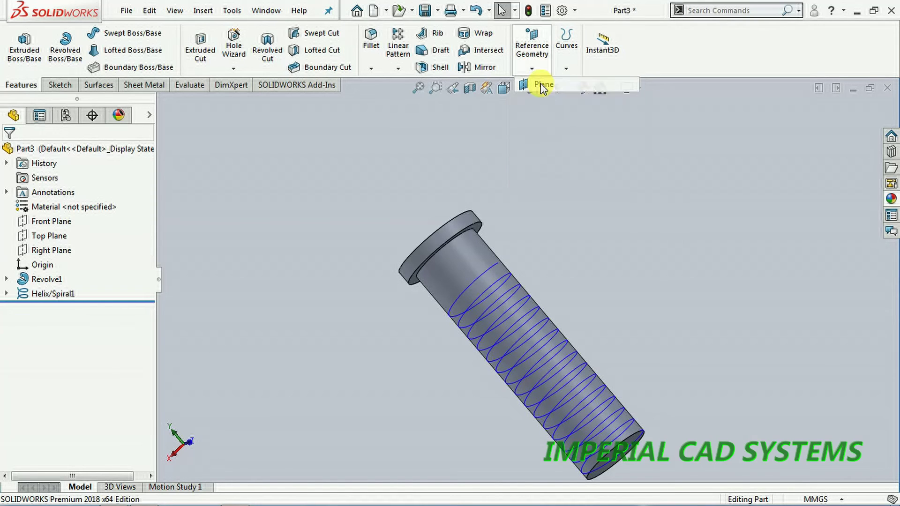
left_click(513, 268)
left_click(500, 263)
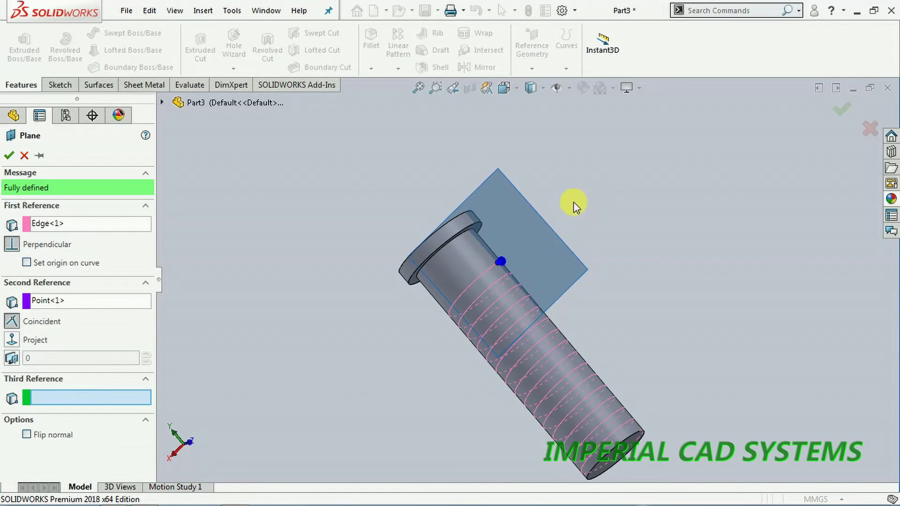
left_click(9, 156)
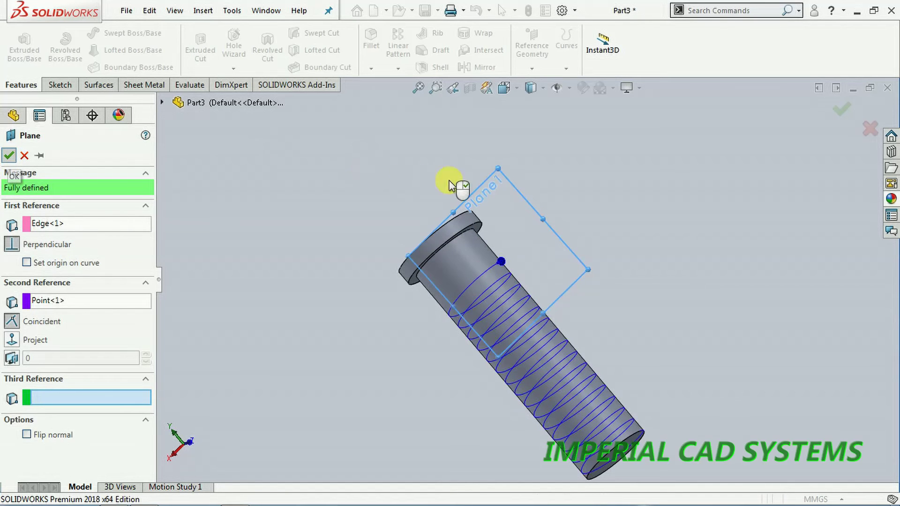
Step: On the new plane, sketch a closed triangle with a vertical outer side about 7.3 mm long and its apex pointing into the shaft at the helix end
left_click(563, 242)
left_click(619, 196)
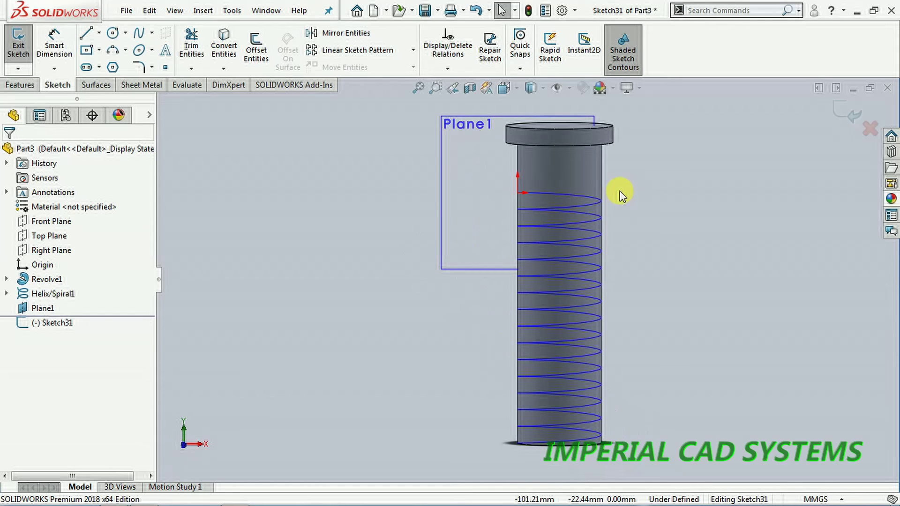
scroll(619, 146, "down", 5)
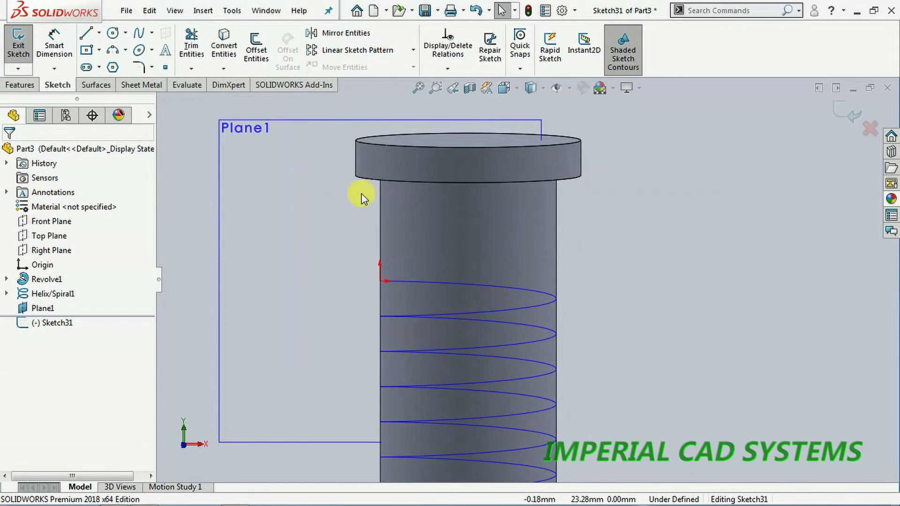
left_click(86, 36)
scroll(352, 241, "down", 2)
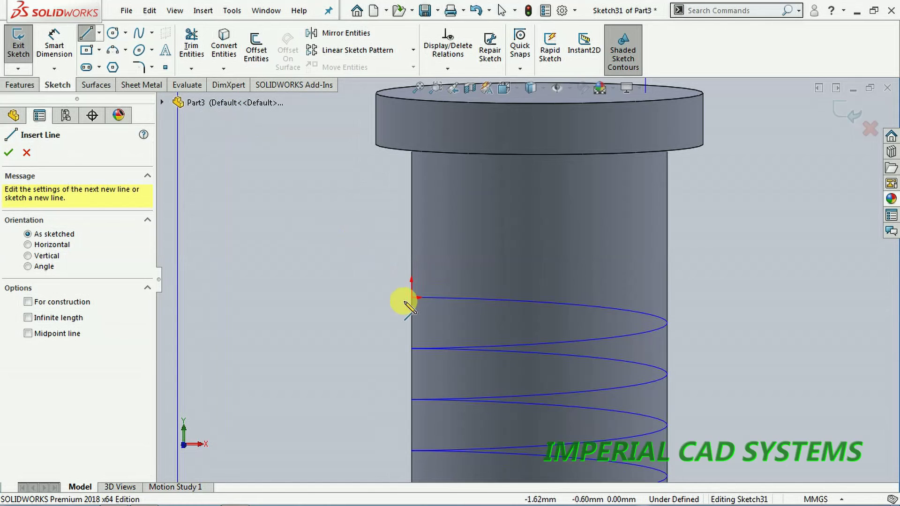
left_click(392, 280)
left_click(392, 318)
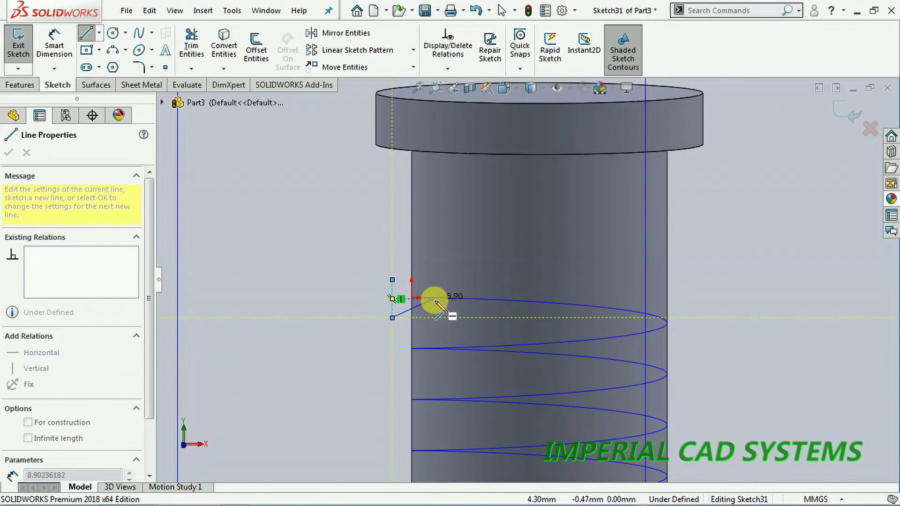
key("Escape")
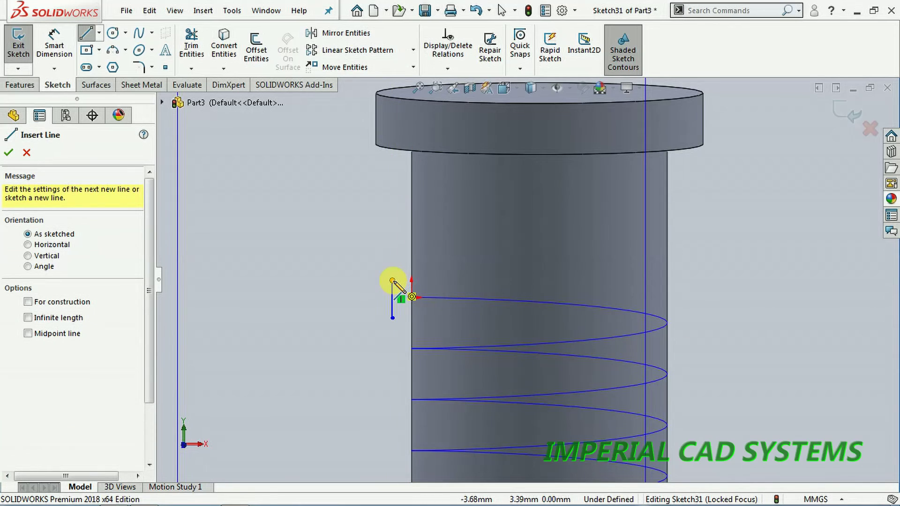
left_click(392, 280)
left_click(443, 299)
left_click(392, 318)
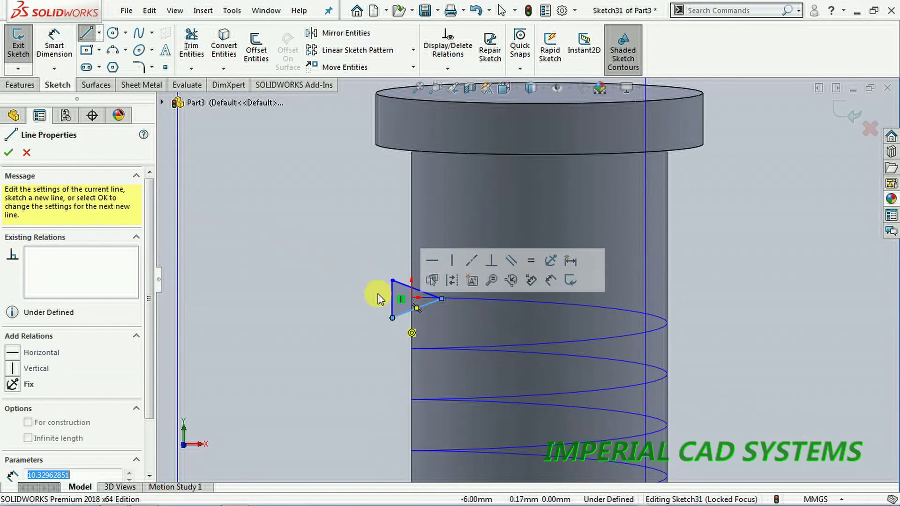
right_click(368, 247)
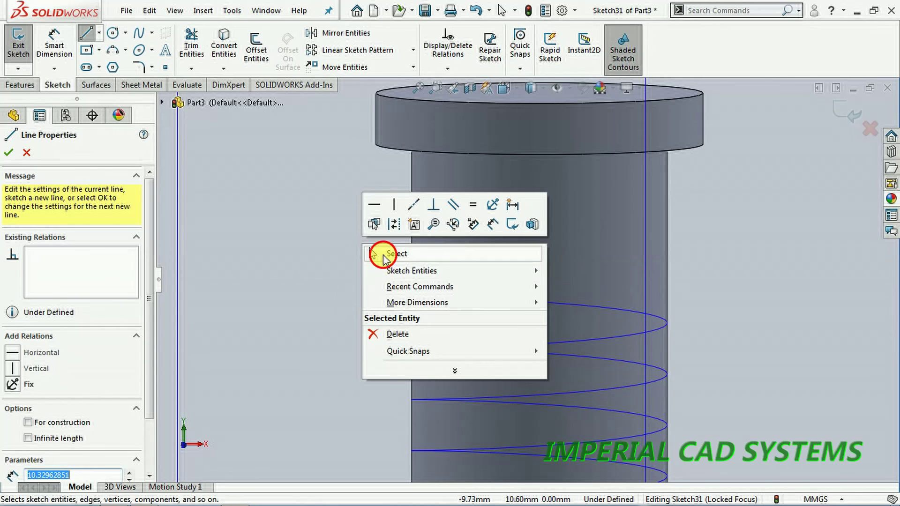
left_click(383, 256)
Step: Dimension the triangle's vertical side as 8 mm and exit the sketch
left_click(55, 41)
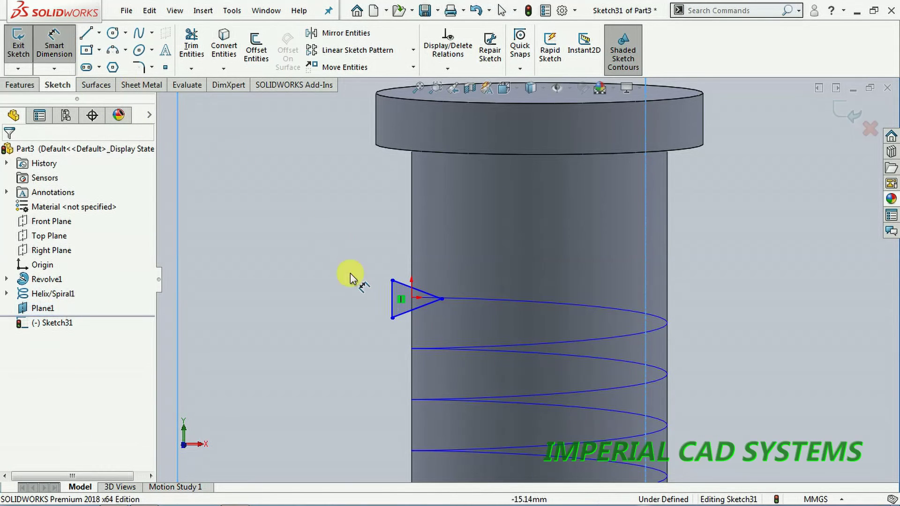
left_click(394, 300)
left_click(359, 300)
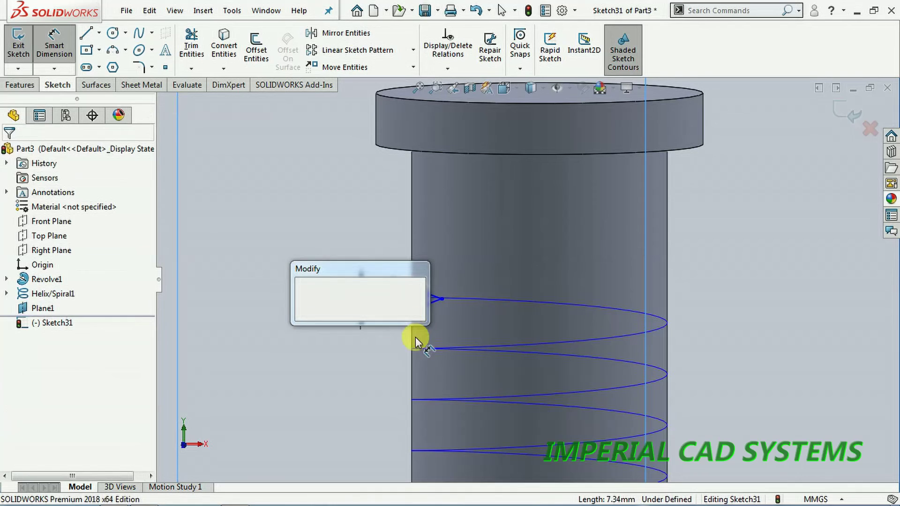
type("87.33853501mm")
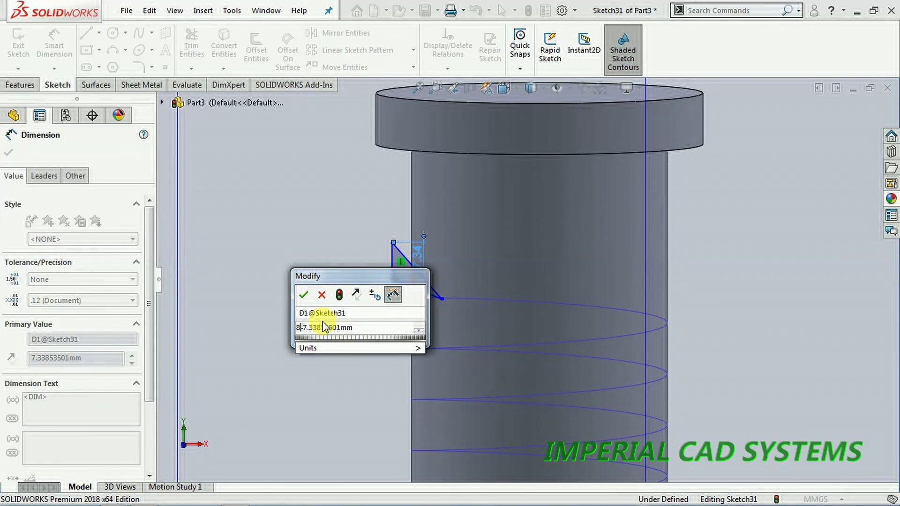
key("Return")
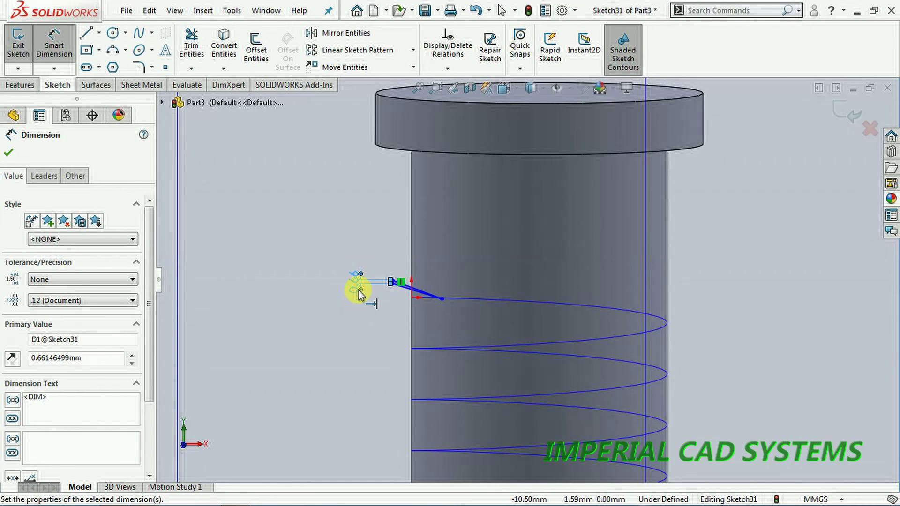
double_click(357, 288)
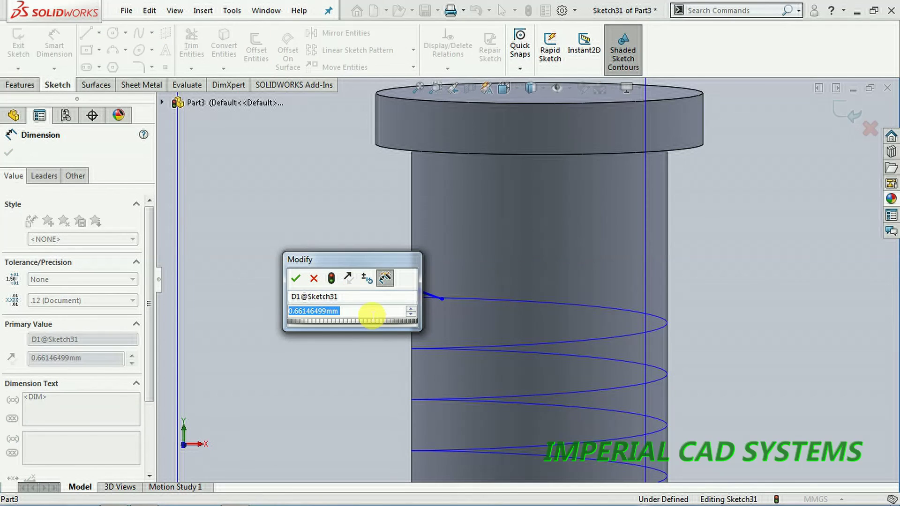
type("8")
key("Return")
scroll(372, 315, "down", 2)
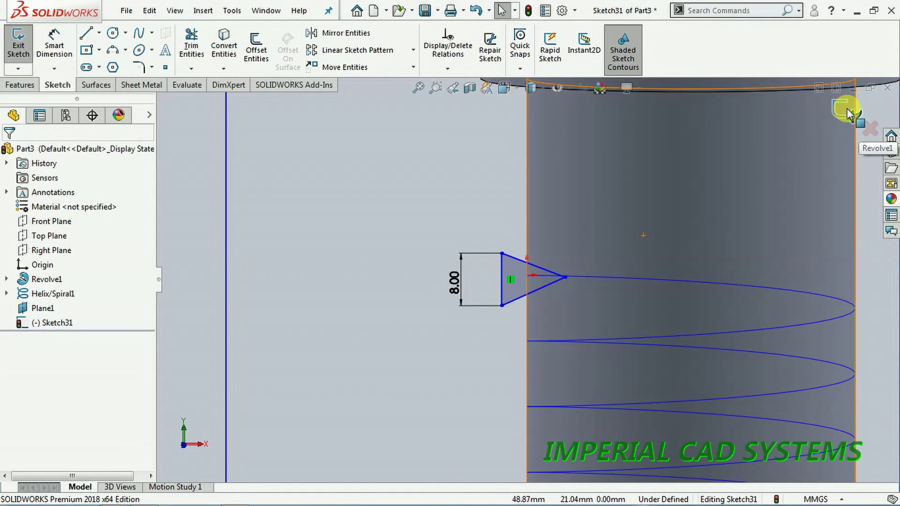
left_click(848, 108)
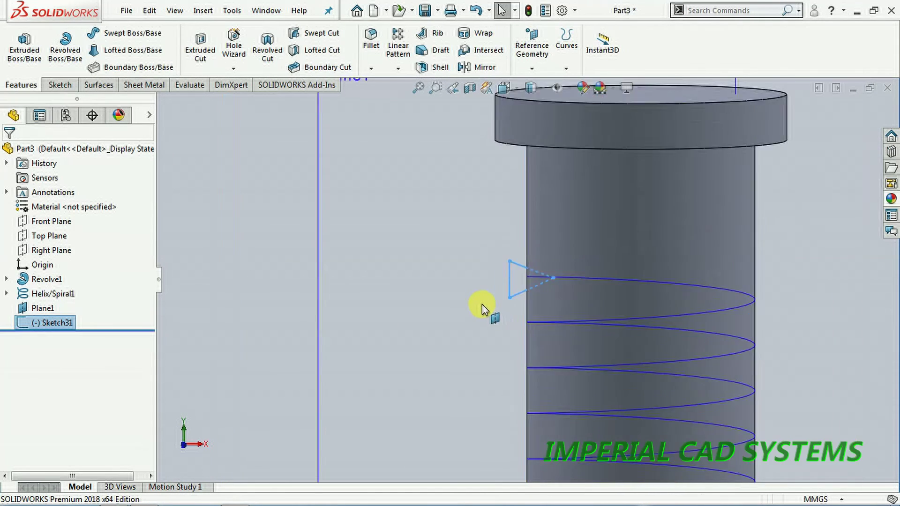
Step: Create a swept cut in the shaft using the triangle sketch as the profile and the helix as the path
middle_click_drag(810, 333, 837, 227)
scroll(836, 226, "down", 3)
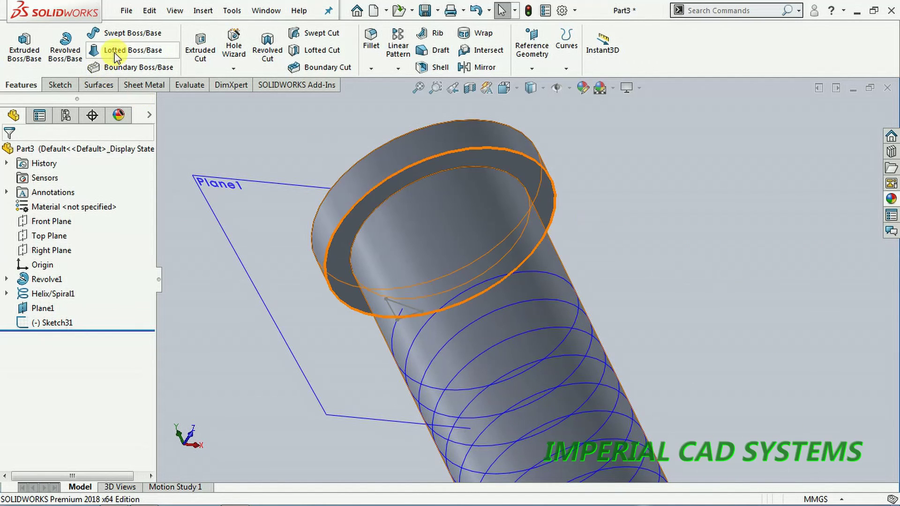
left_click(313, 33)
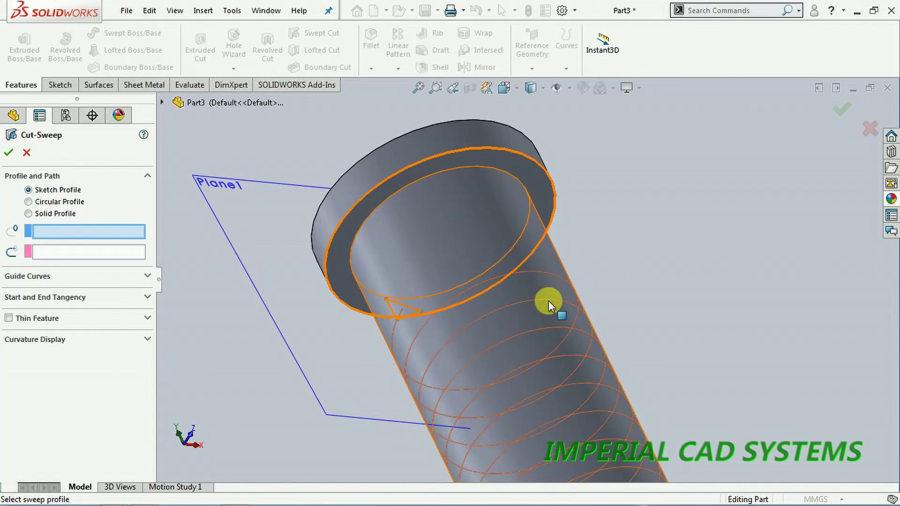
middle_click_drag(628, 288, 657, 245)
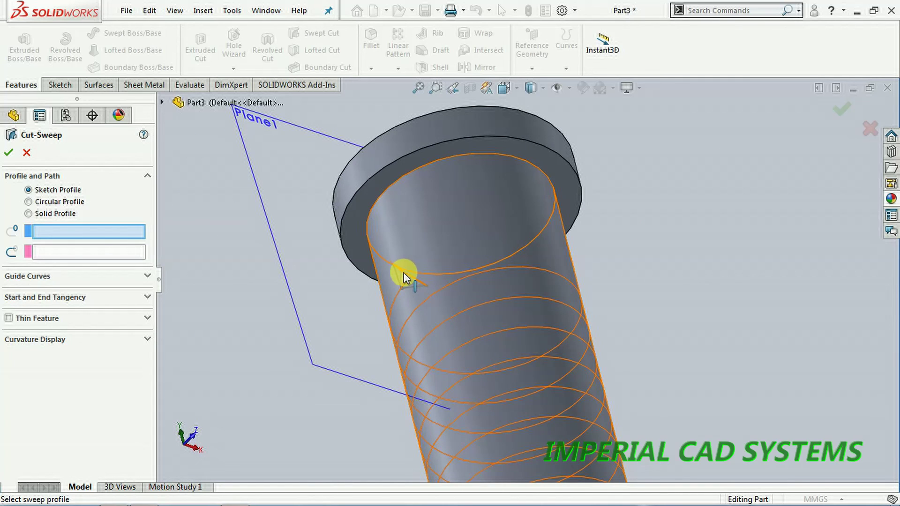
mouse_move(401, 277)
middle_mouse_down()
mouse_move(684, 277)
mouse_move(678, 295)
mouse_move(707, 261)
middle_mouse_up()
left_click(732, 241)
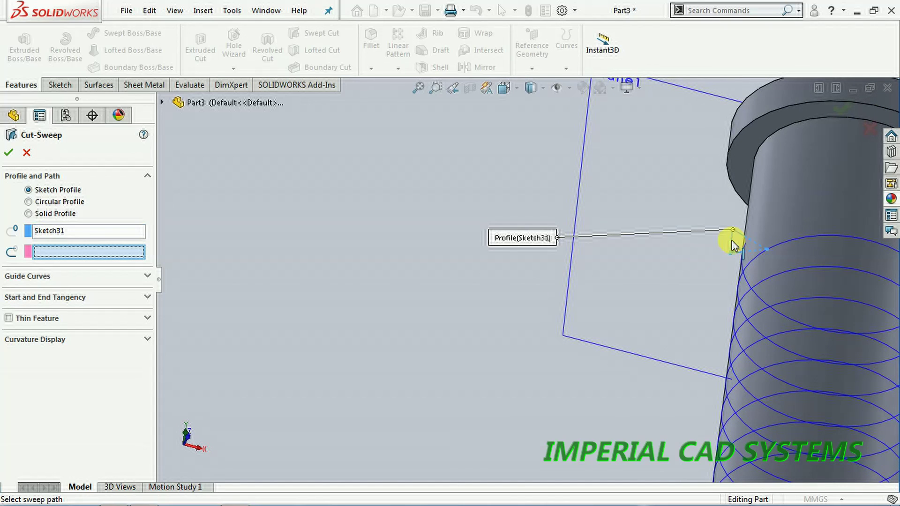
left_click(94, 253)
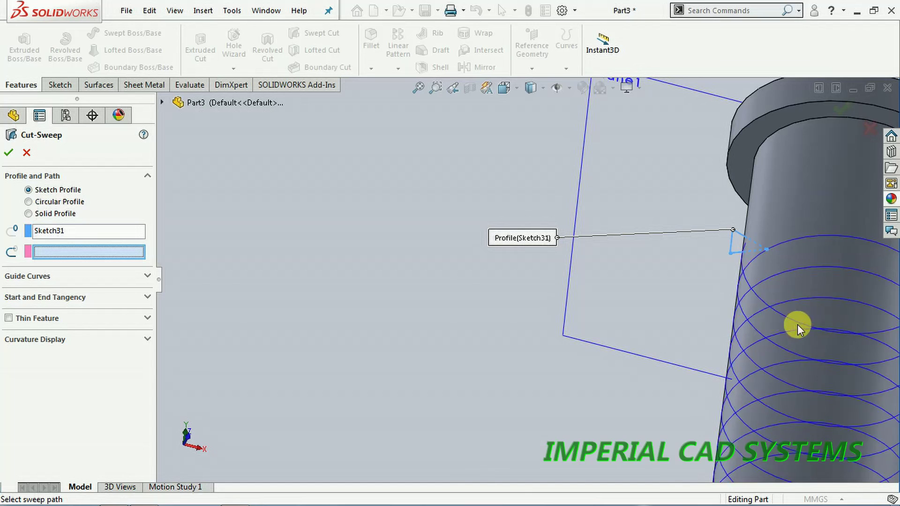
left_click(763, 312)
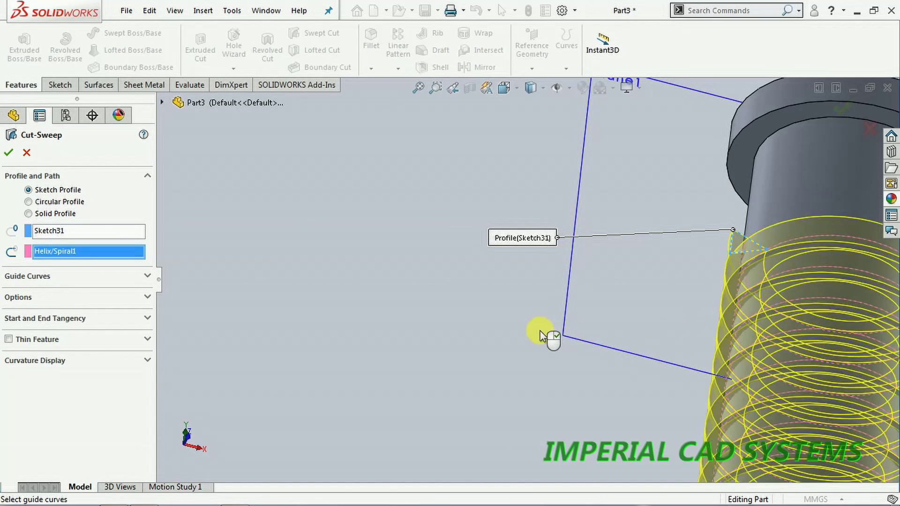
scroll(540, 335, "up", 2)
scroll(539, 335, "up", 2)
mouse_move(684, 337)
middle_mouse_down()
mouse_move(713, 312)
mouse_move(469, 295)
middle_mouse_up()
left_click(9, 153)
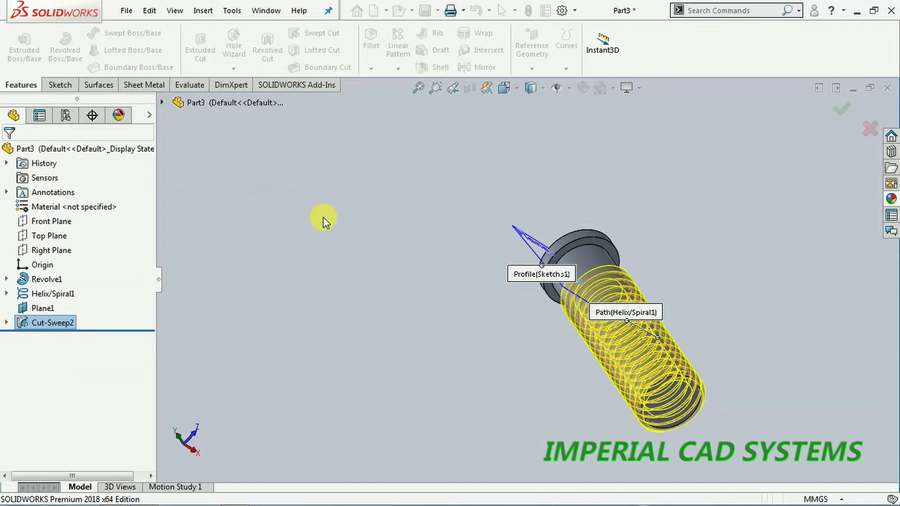
middle_click_drag(639, 252, 703, 263)
scroll(801, 358, "down", 3)
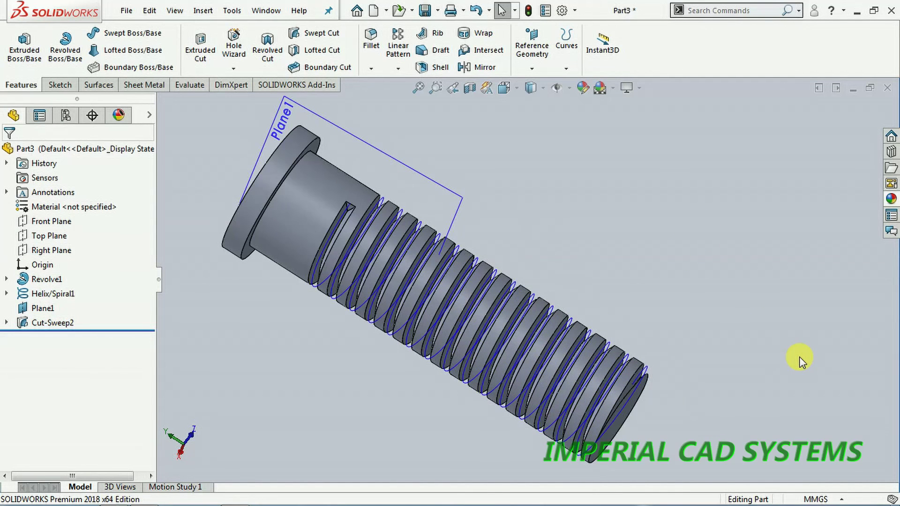